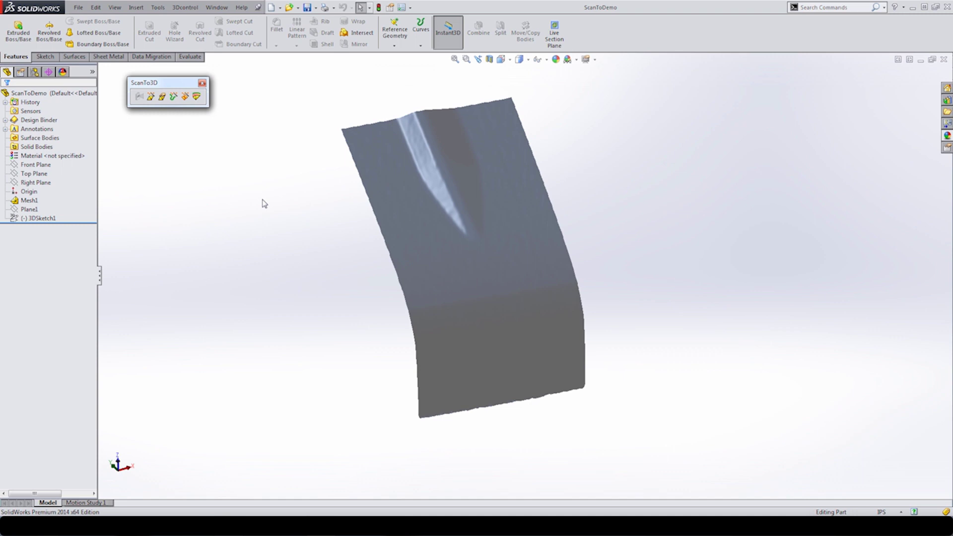
Launch the ScanTo3D Surface Wizard on Mesh1 and choose Automatic creation.
{"action": "left_click", "coordinate": [186, 97]}
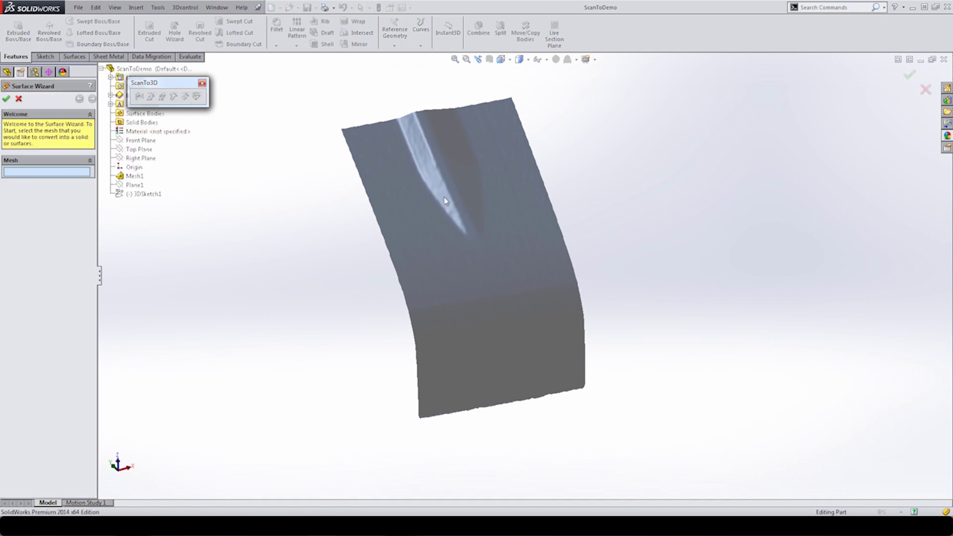
{"action": "left_click", "coordinate": [451, 177]}
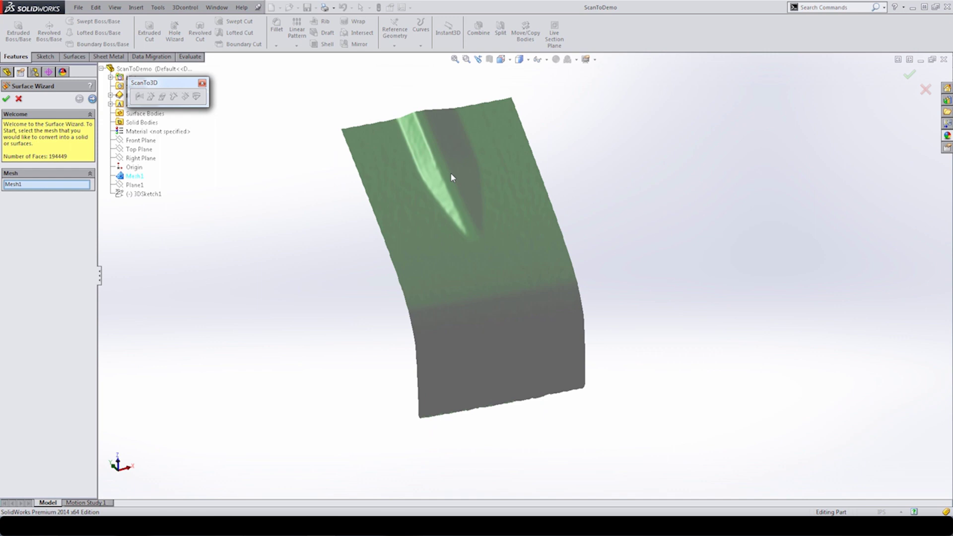
{"action": "left_click", "coordinate": [92, 99]}
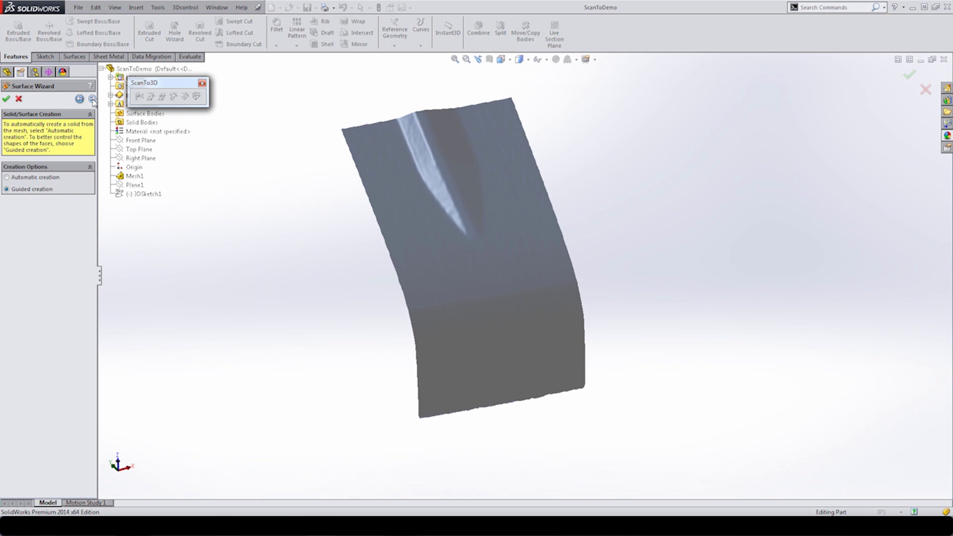
{"action": "left_click", "coordinate": [19, 179]}
Advance to Automatic Surface Creation, then zoom and orbit to see the mesh's top edge.
{"action": "left_click", "coordinate": [92, 100]}
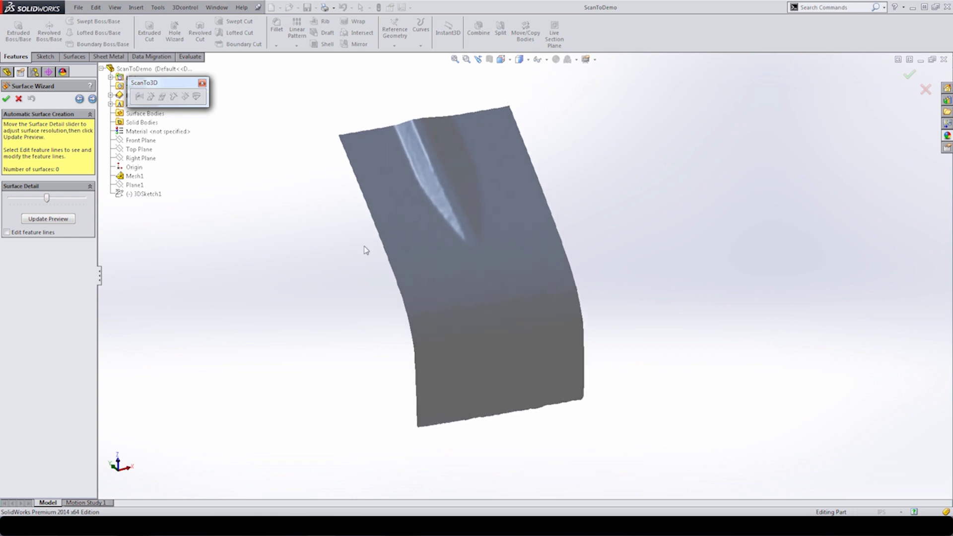
{"action": "scroll", "coordinate": [385, 202], "scroll_direction": "down", "scroll_amount": 5}
{"action": "scroll", "coordinate": [429, 193], "scroll_direction": "down", "scroll_amount": 5}
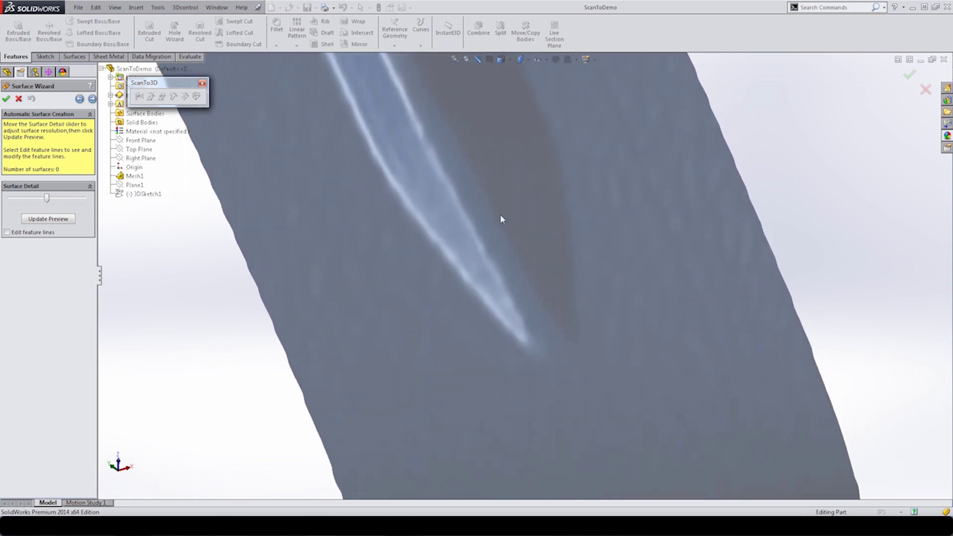
{"action": "middle_click_drag", "start_coordinate": [415, 202], "coordinate": [380, 167]}
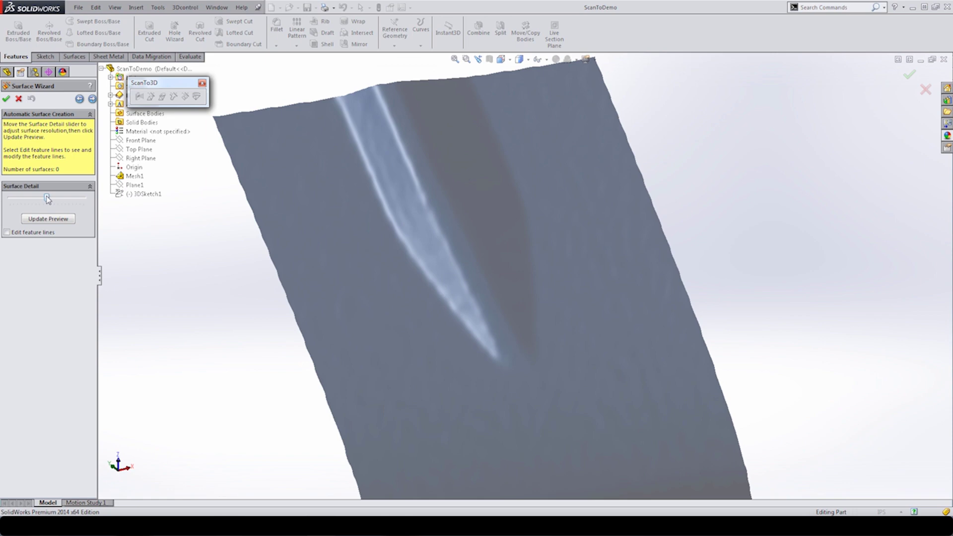
Enable Edit feature lines to generate the 148-patch preview, which flags one self-intersection error.
{"action": "left_click", "coordinate": [7, 232]}
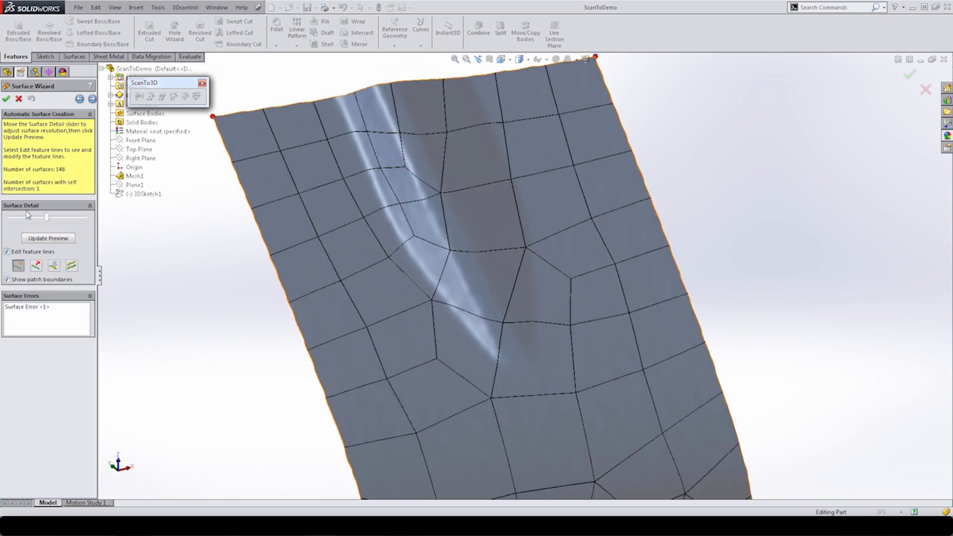
Zoom out and select Surface Error <1> in the Surface Errors list.
{"action": "scroll", "coordinate": [241, 203], "scroll_direction": "up", "scroll_amount": 1}
{"action": "scroll", "coordinate": [241, 203], "scroll_direction": "up", "scroll_amount": 3}
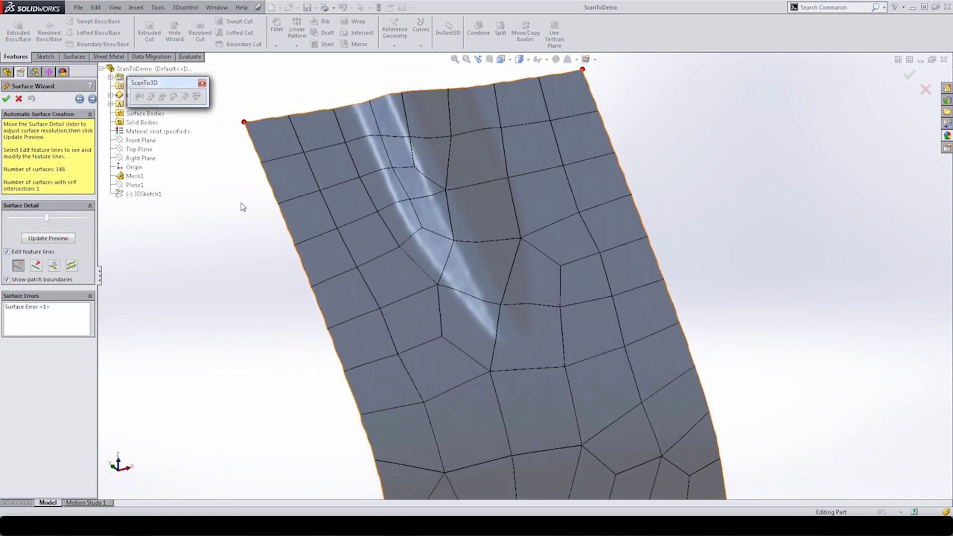
{"action": "middle_click_drag", "start_coordinate": [396, 240], "coordinate": [393, 241]}
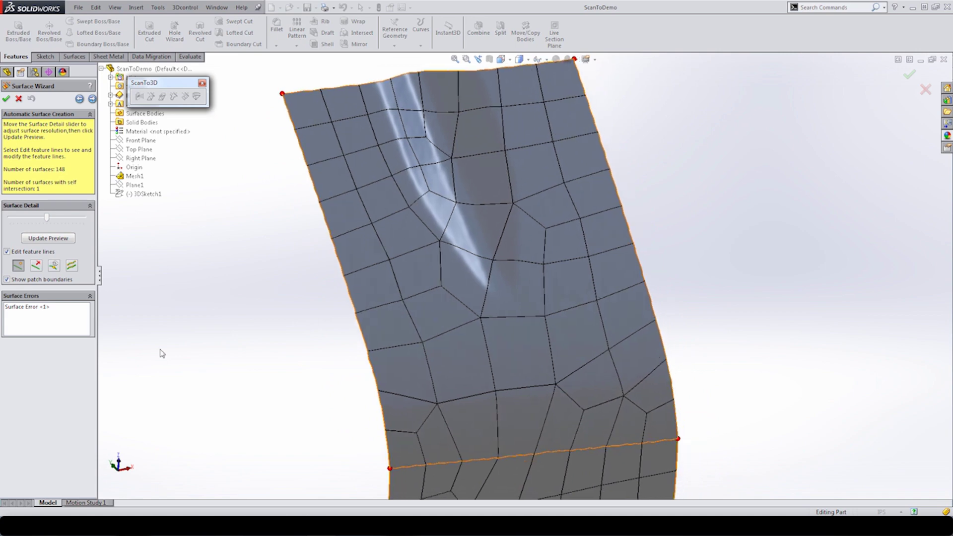
{"action": "left_click", "coordinate": [29, 307]}
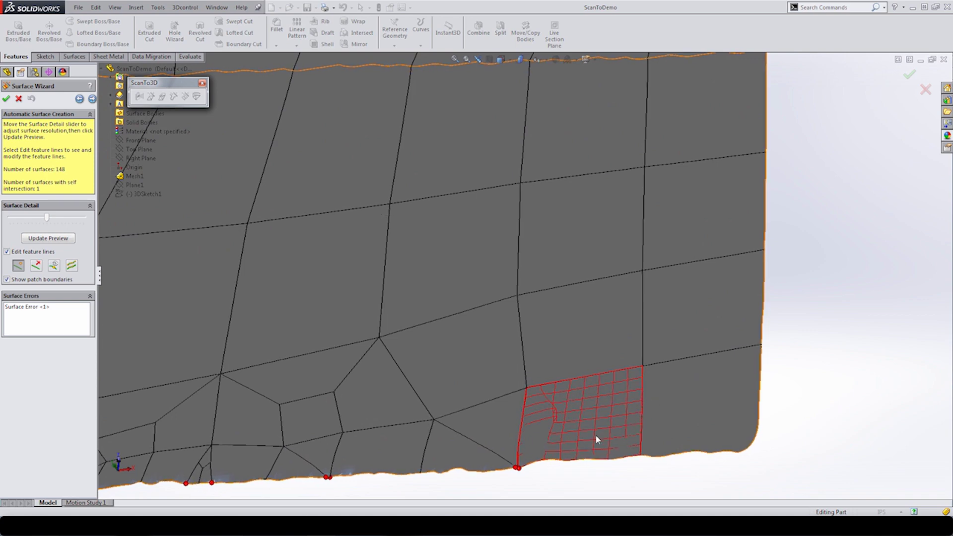
Orbit, zoom and roll the view onto the red-gridded error patch along the bottom edge.
{"action": "middle_click_drag", "start_coordinate": [595, 434], "coordinate": [572, 451]}
{"action": "scroll", "coordinate": [574, 454], "scroll_direction": "up", "scroll_amount": 5}
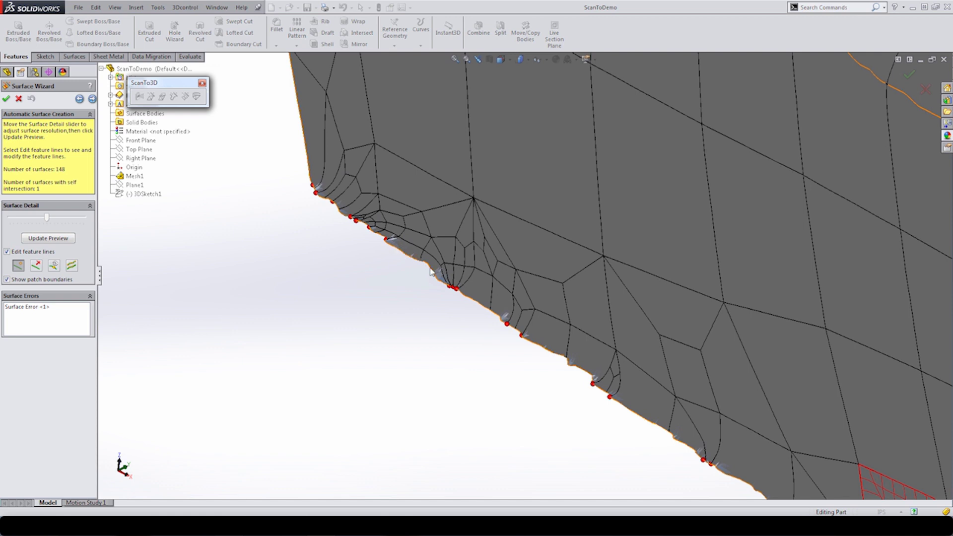
{"action": "scroll", "coordinate": [592, 380], "scroll_direction": "up", "scroll_amount": 3}
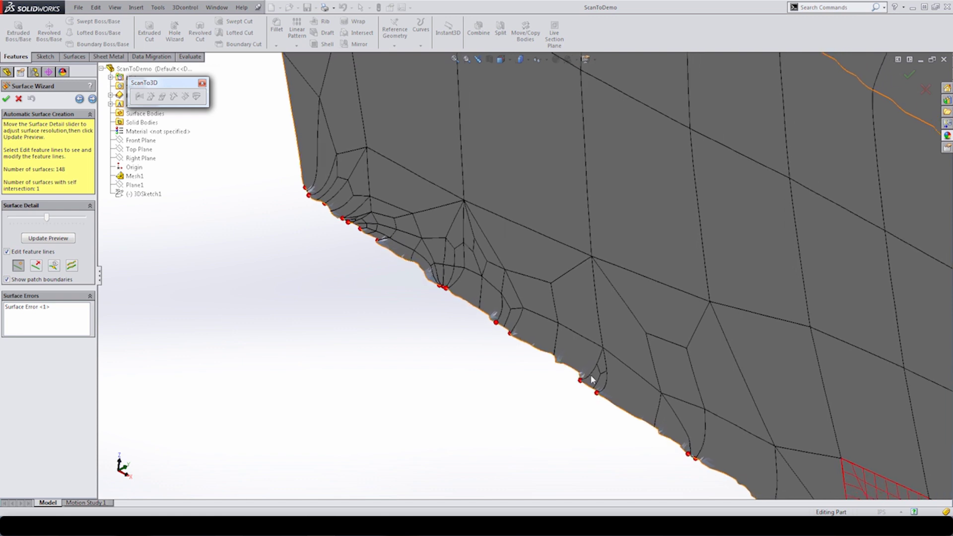
{"action": "scroll", "coordinate": [588, 375], "scroll_direction": "up", "scroll_amount": 3}
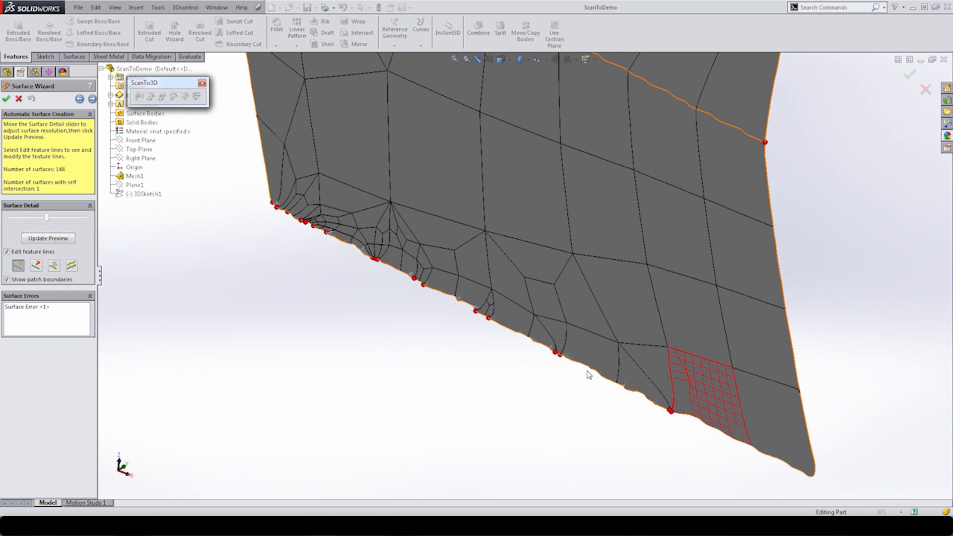
{"action": "scroll", "coordinate": [589, 375], "scroll_direction": "up", "scroll_amount": 4}
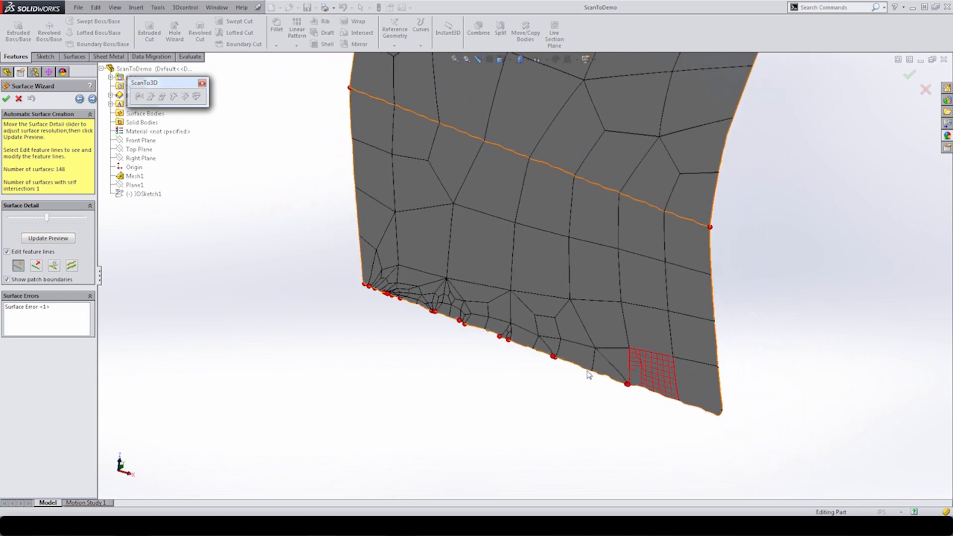
{"action": "key", "text": "alt+Left"}
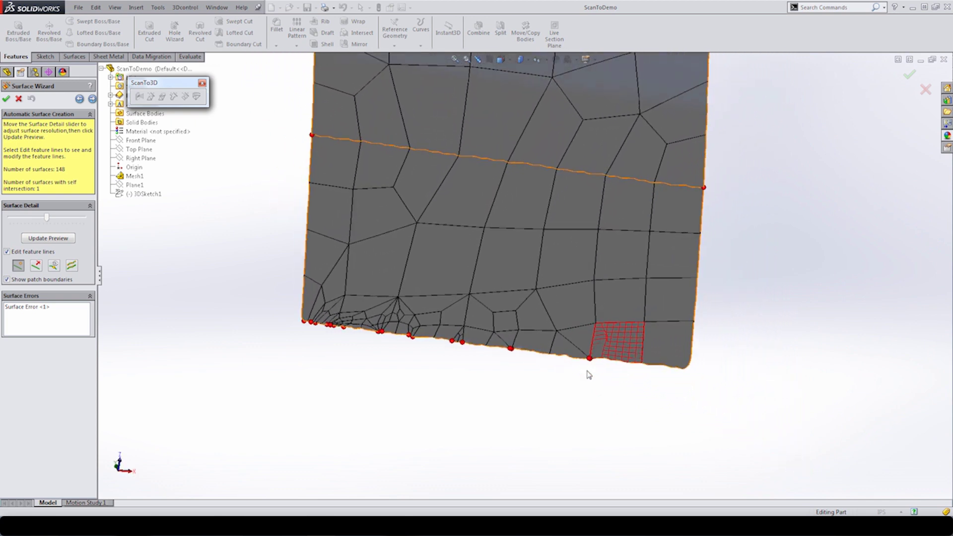
{"action": "key", "text": "alt+Left"}
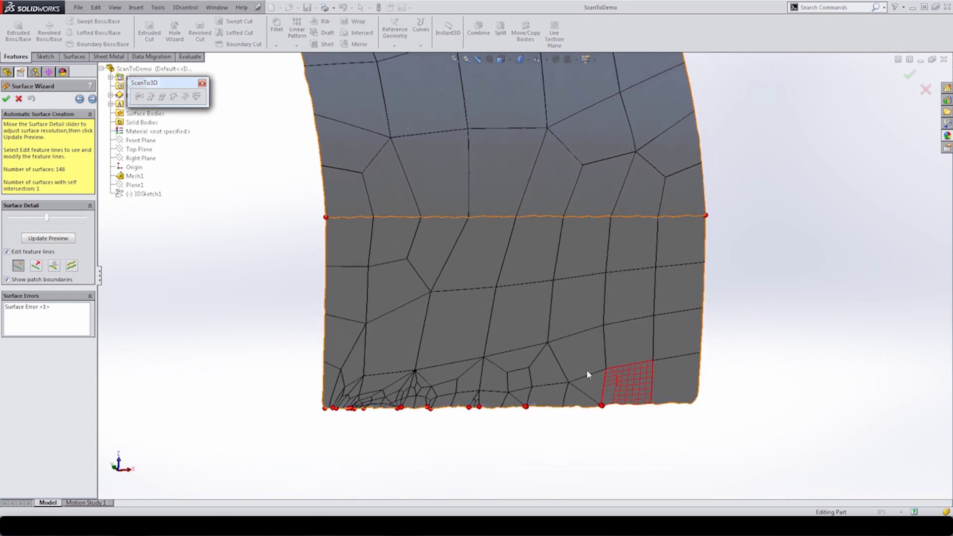
{"action": "key", "text": "alt+Left"}
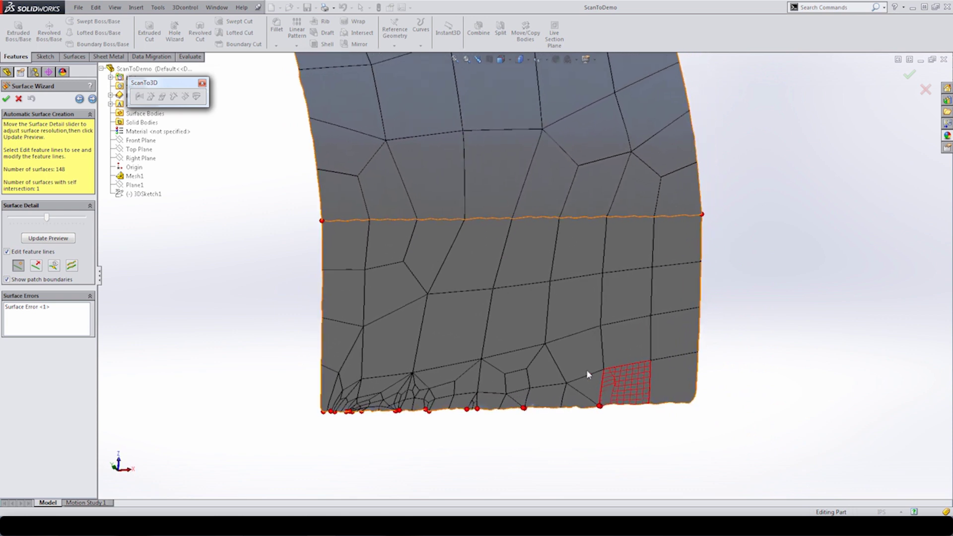
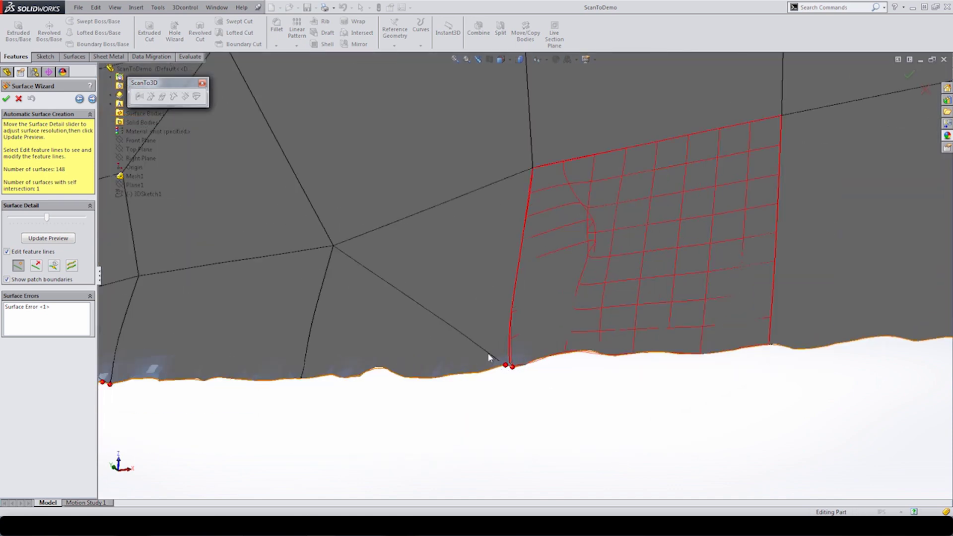
Switch to Move Feature Lines By Ends, try moving the patch corner vertex, and dismiss the warning.
{"action": "left_click", "coordinate": [54, 266]}
{"action": "left_click", "coordinate": [425, 314]}
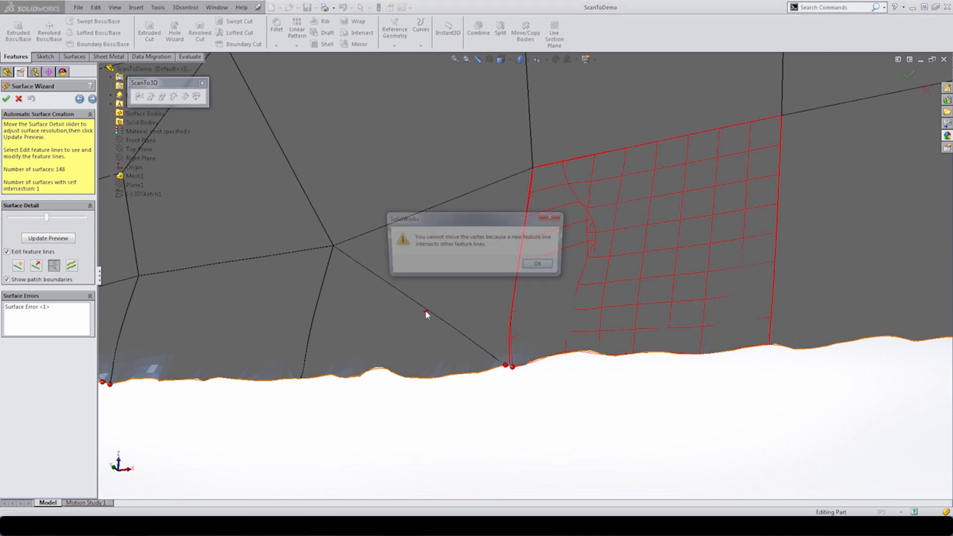
{"action": "left_click", "coordinate": [541, 267]}
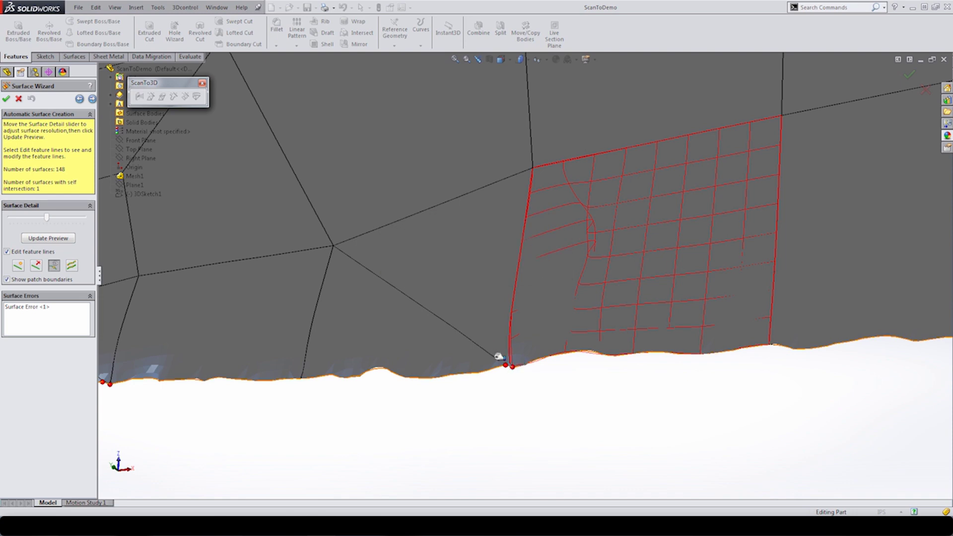
{"action": "scroll", "coordinate": [516, 370], "scroll_direction": "up", "scroll_amount": 6}
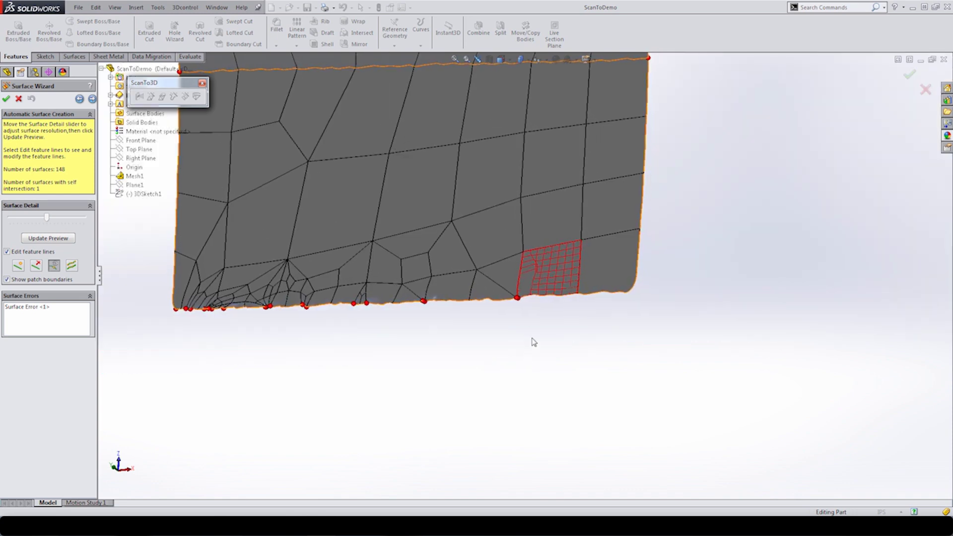
Use Relax Feature Lines on the long line across the upper mesh to straighten it.
{"action": "scroll", "coordinate": [433, 308], "scroll_direction": "down", "scroll_amount": 2}
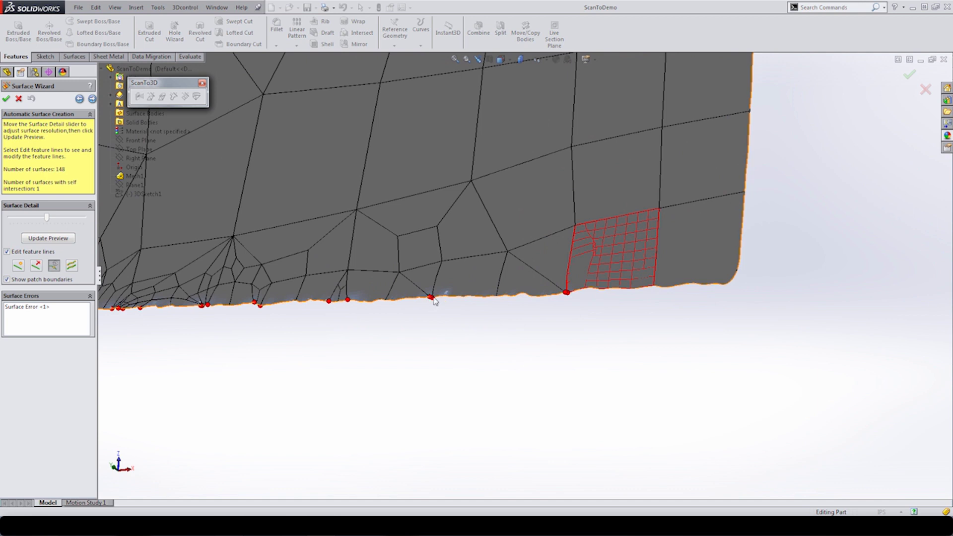
{"action": "scroll", "coordinate": [566, 298], "scroll_direction": "down", "scroll_amount": 2}
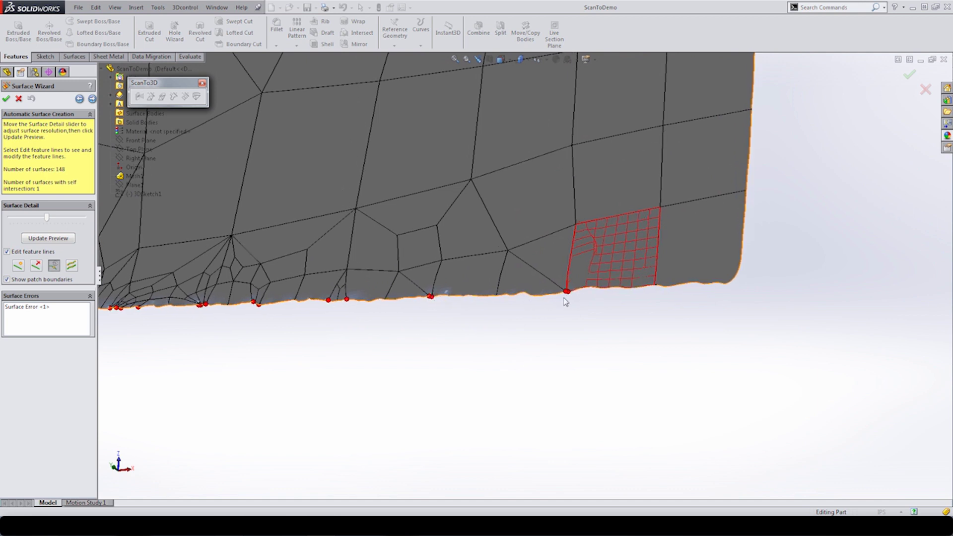
{"action": "scroll", "coordinate": [566, 301], "scroll_direction": "down", "scroll_amount": 3}
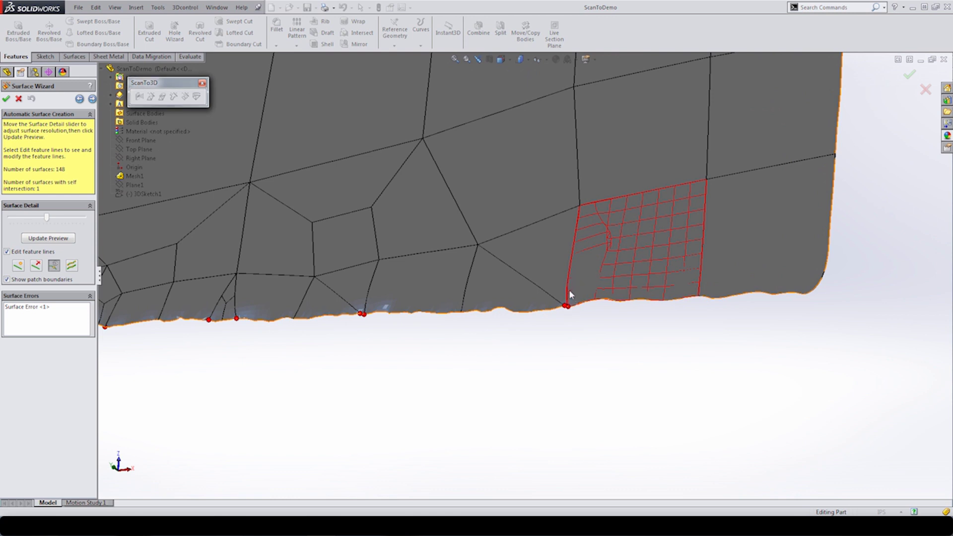
{"action": "scroll", "coordinate": [570, 291], "scroll_direction": "up", "scroll_amount": 1}
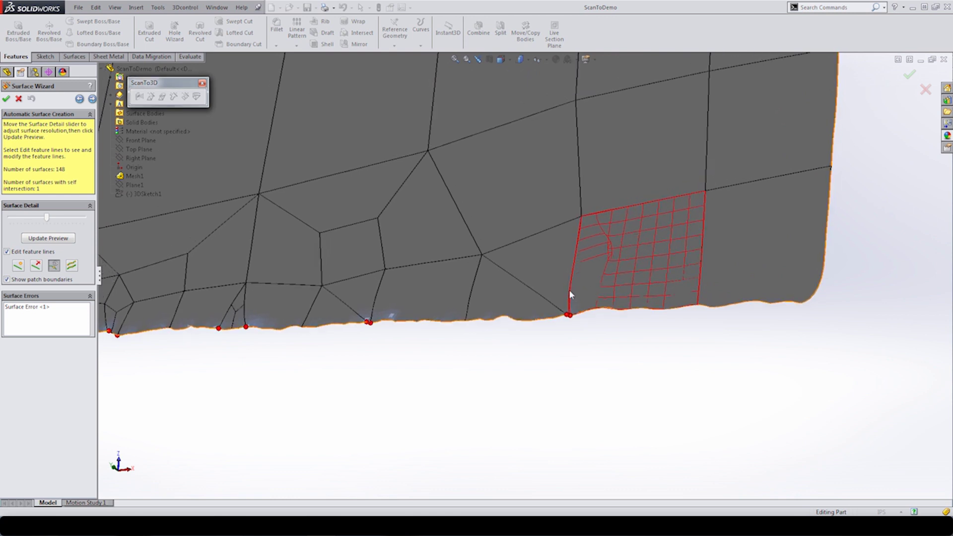
{"action": "left_click", "coordinate": [73, 267]}
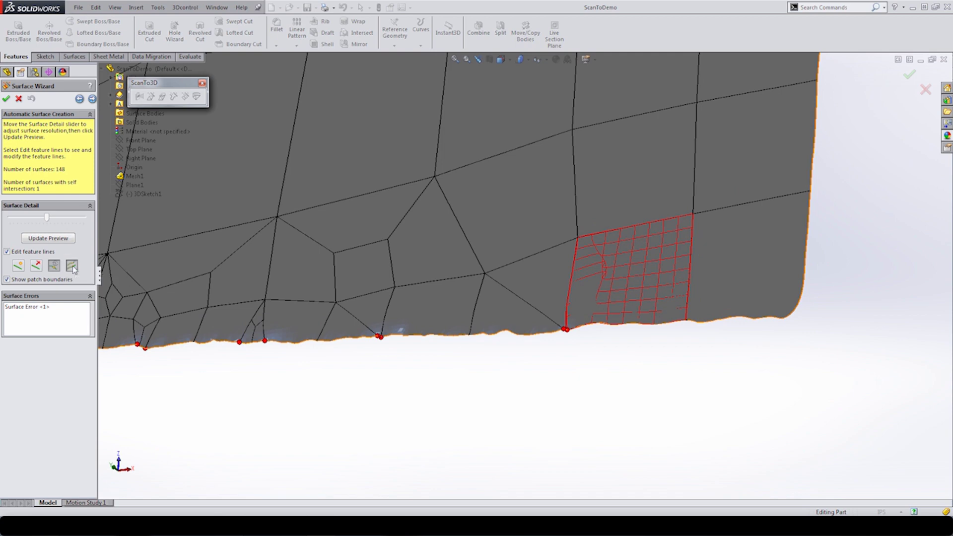
{"action": "scroll", "coordinate": [493, 279], "scroll_direction": "up", "scroll_amount": 3}
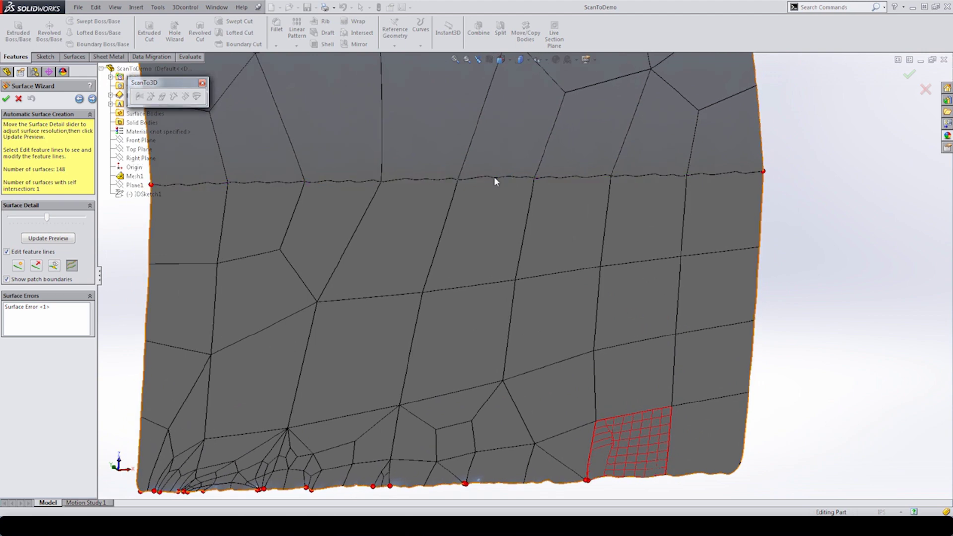
{"action": "left_click", "coordinate": [493, 180]}
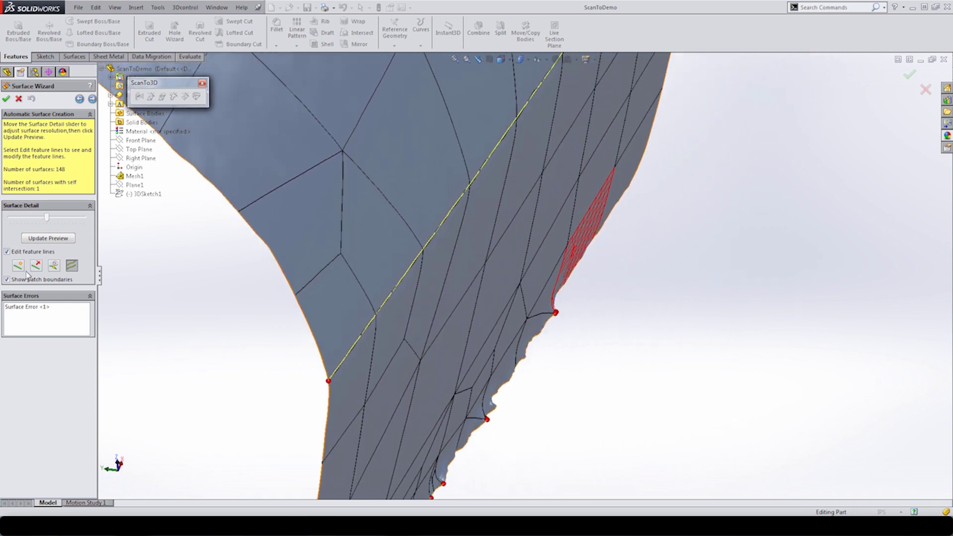
Regenerate the preview to 135 surfaces and inspect the curved top, picking the diagonal feature line.
{"action": "left_click", "coordinate": [49, 239]}
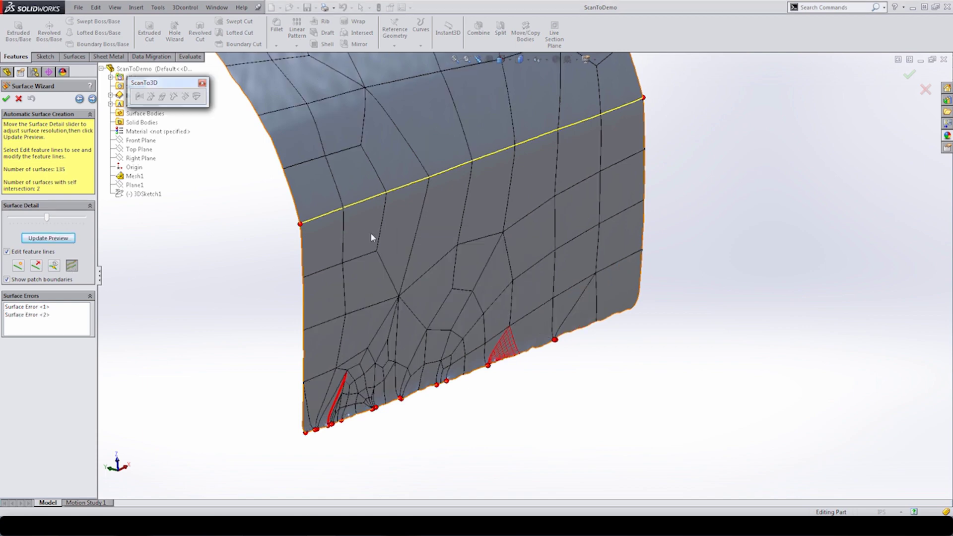
{"action": "middle_click_drag", "start_coordinate": [481, 209], "coordinate": [410, 291]}
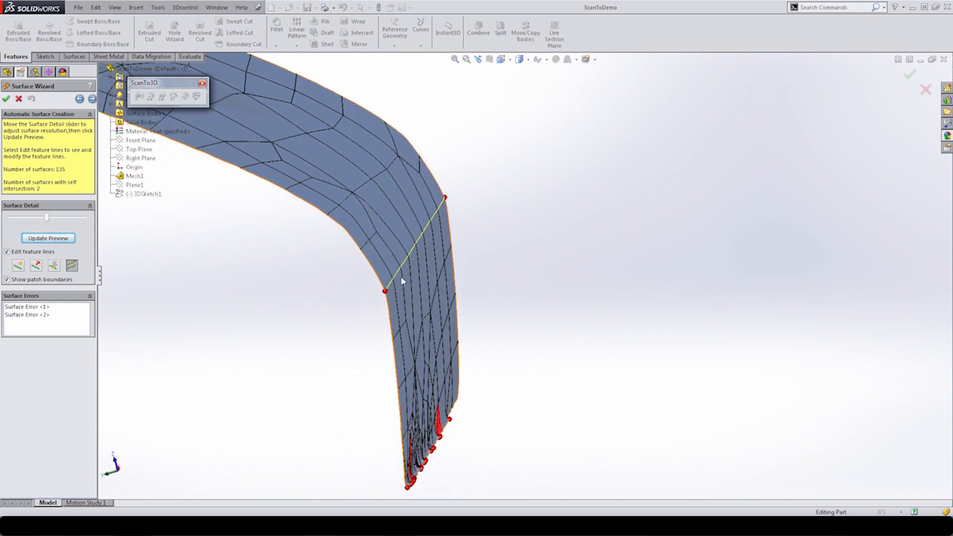
{"action": "left_click", "coordinate": [416, 249]}
{"action": "middle_click_drag", "start_coordinate": [447, 200], "coordinate": [563, 313]}
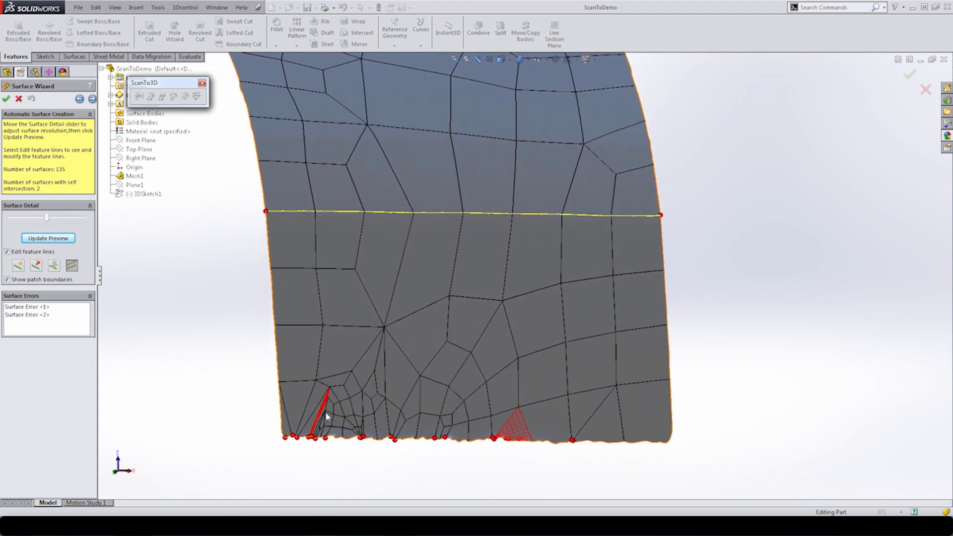
Pick and clear the horizontal feature line, then switch to Delete Feature Lines.
{"action": "middle_click_drag", "start_coordinate": [329, 414], "coordinate": [365, 351]}
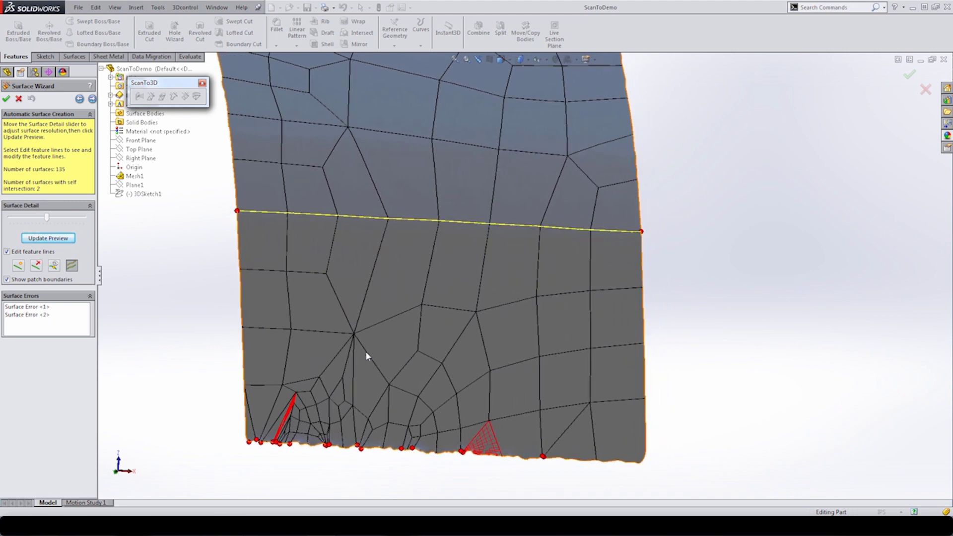
{"action": "left_click", "coordinate": [341, 216]}
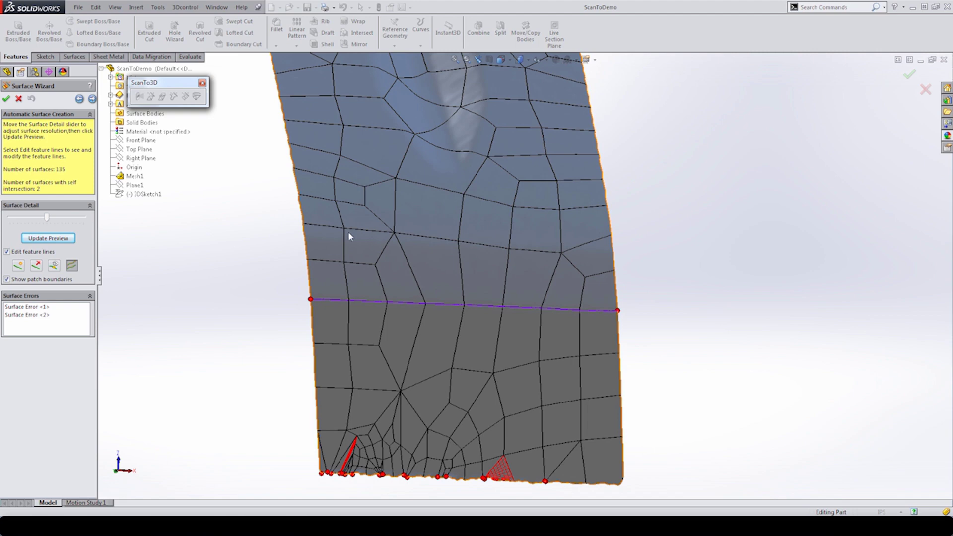
{"action": "left_click", "coordinate": [349, 236]}
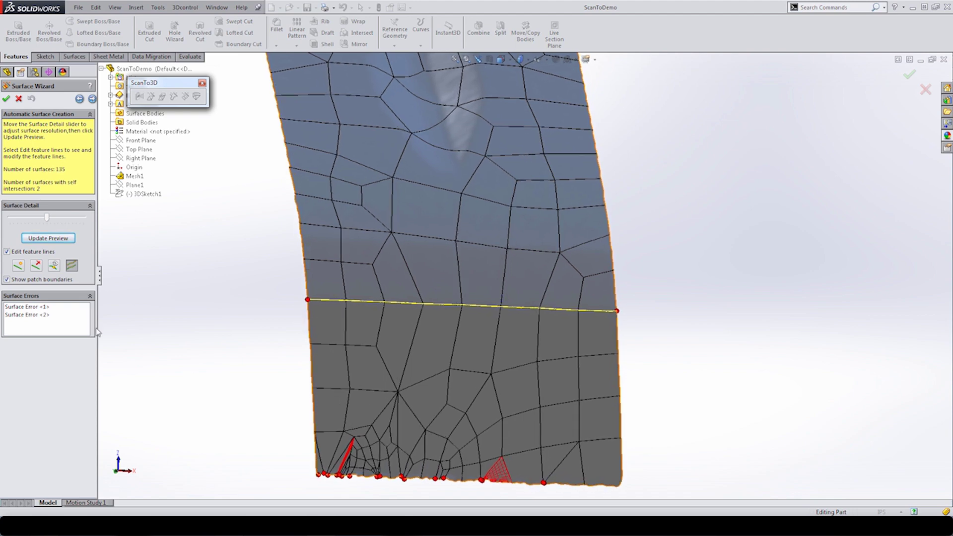
{"action": "left_click", "coordinate": [37, 266]}
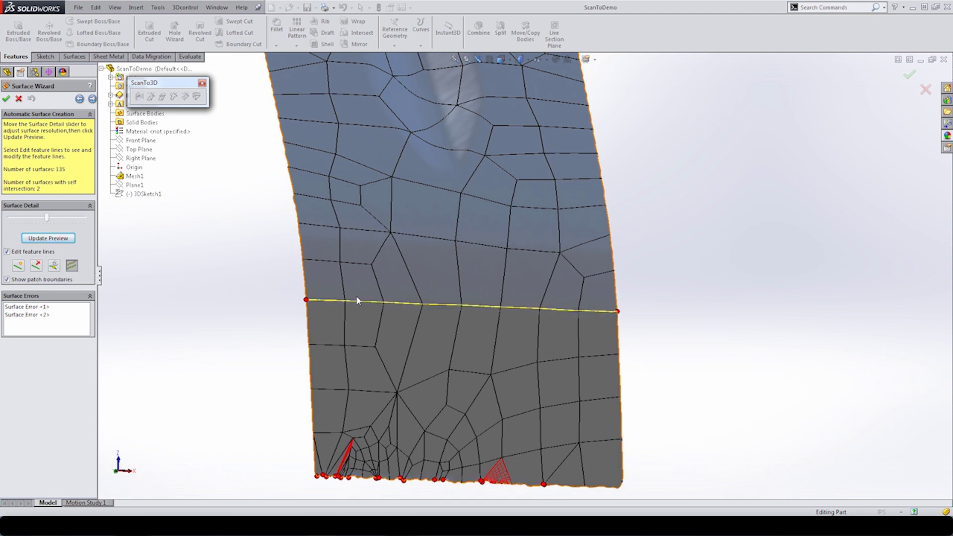
Add a vertical feature line from the yellow line to the bottom edge; preview shows 147 error-free surfaces.
{"action": "left_click", "coordinate": [19, 267]}
{"action": "middle_click_drag", "start_coordinate": [359, 465], "coordinate": [381, 475]}
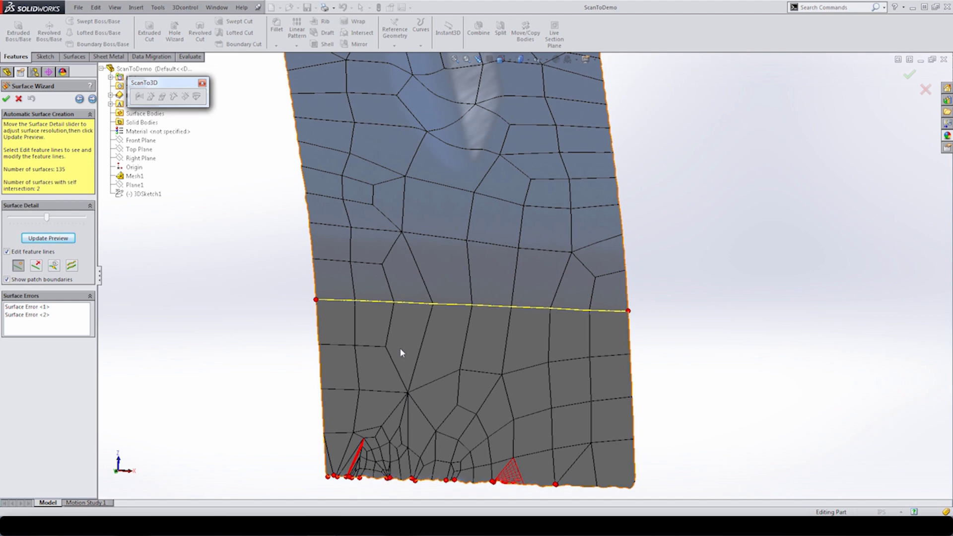
{"action": "left_click", "coordinate": [450, 305]}
{"action": "left_click", "coordinate": [444, 482]}
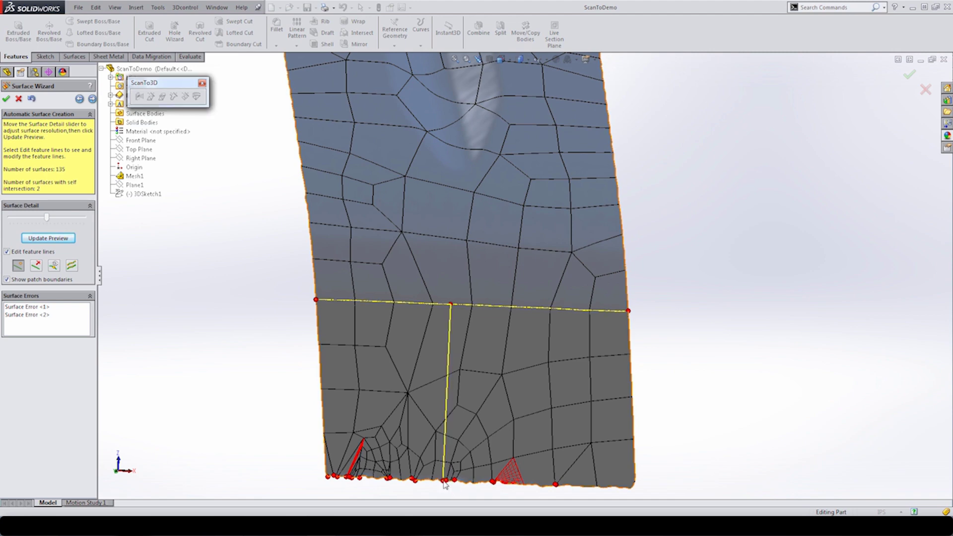
{"action": "middle_click_drag", "start_coordinate": [474, 410], "coordinate": [478, 348]}
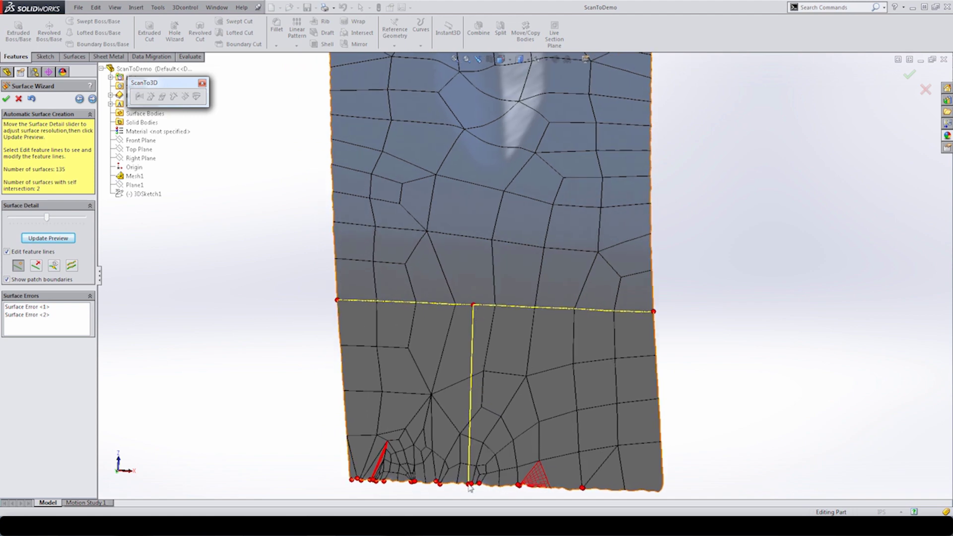
{"action": "left_click", "coordinate": [51, 238]}
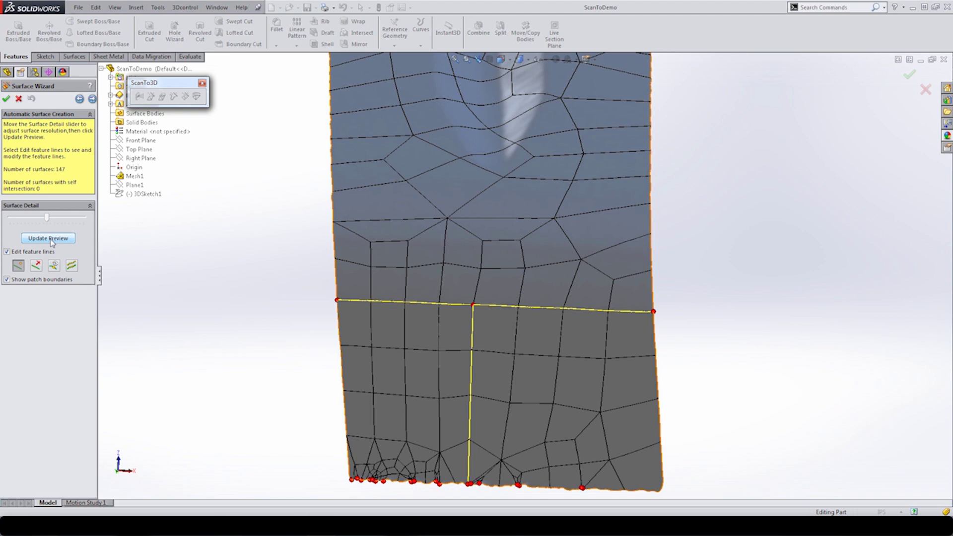
{"action": "key", "text": "f"}
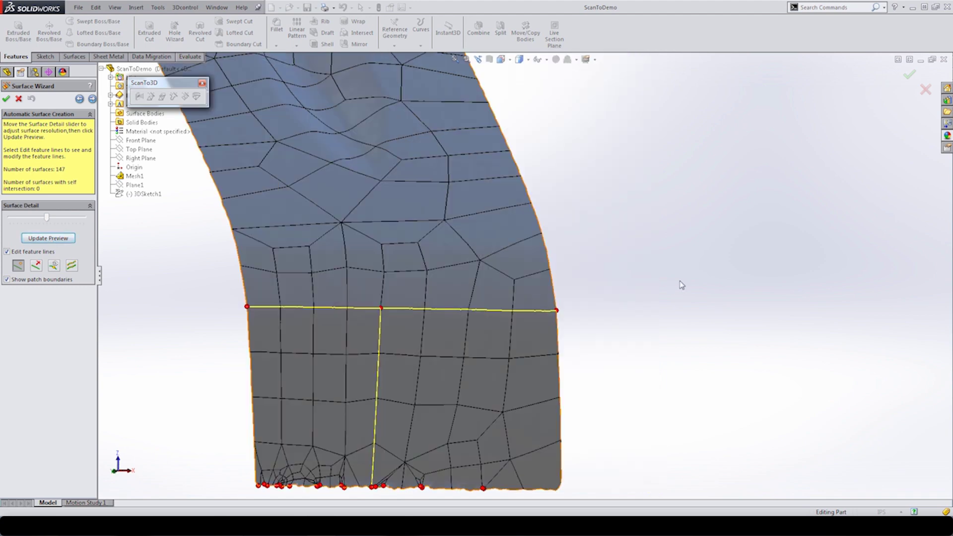
{"action": "middle_click_drag", "start_coordinate": [483, 334], "coordinate": [468, 340]}
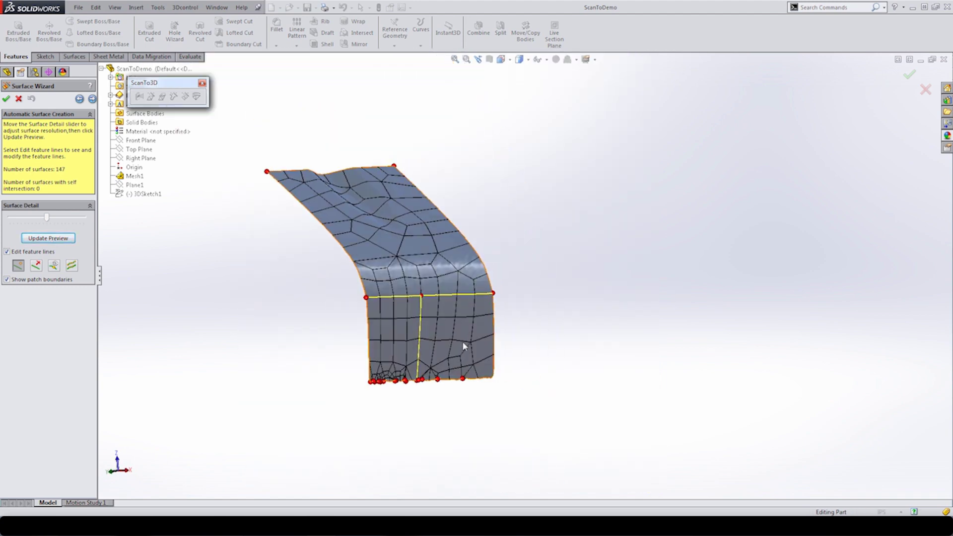
{"action": "scroll", "coordinate": [468, 341], "scroll_direction": "down", "scroll_amount": 2}
{"action": "middle_click_drag", "start_coordinate": [458, 306], "coordinate": [388, 251]}
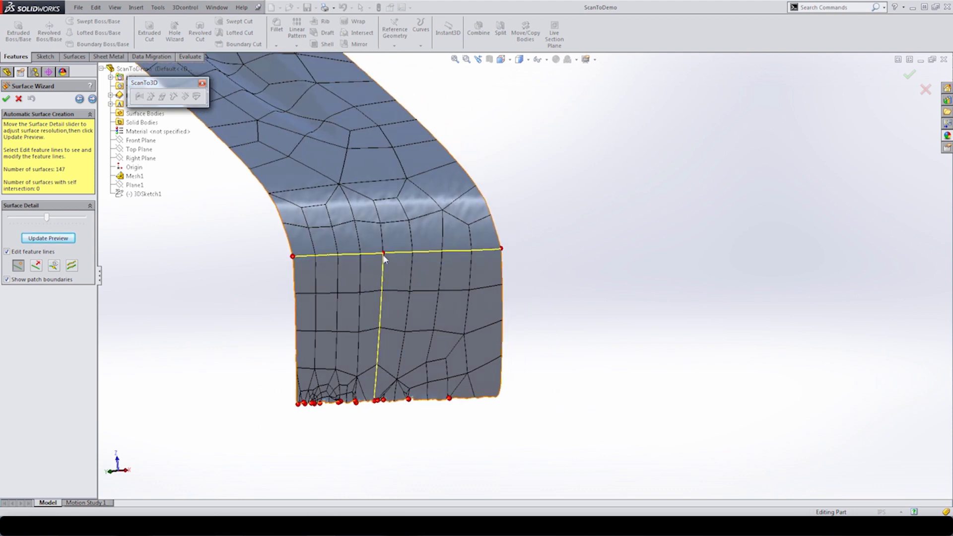
{"action": "middle_click_drag", "start_coordinate": [379, 404], "coordinate": [363, 258]}
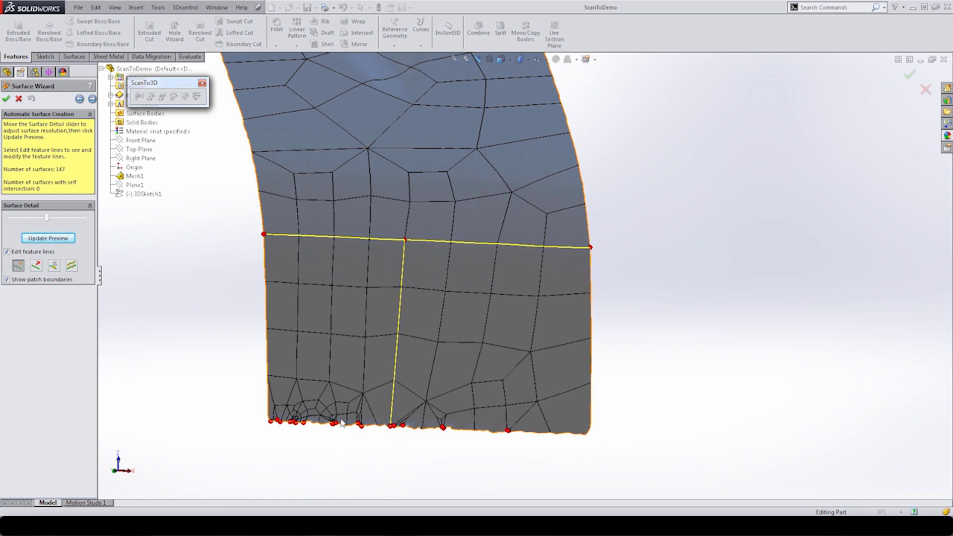
{"action": "scroll", "coordinate": [346, 407], "scroll_direction": "down", "scroll_amount": 3}
{"action": "scroll", "coordinate": [346, 407], "scroll_direction": "down", "scroll_amount": 5}
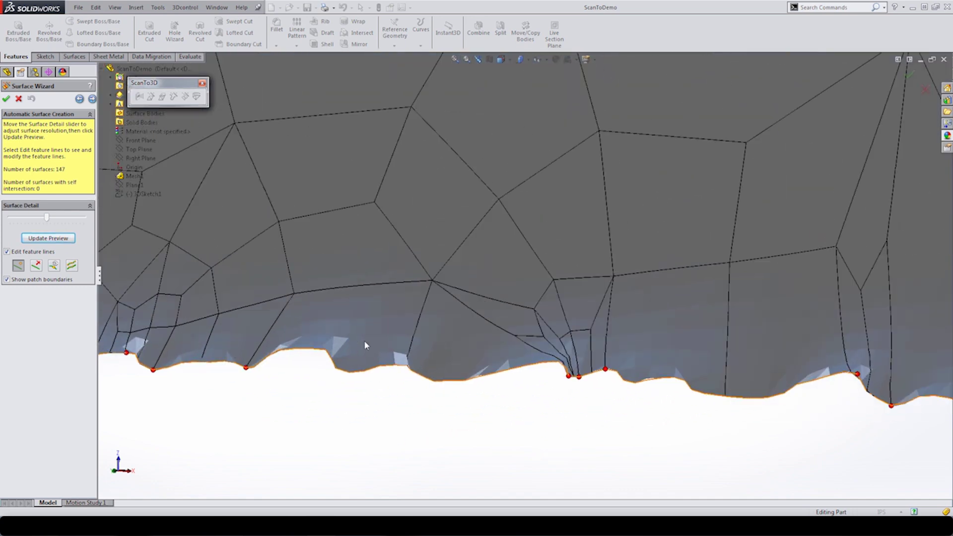
{"action": "scroll", "coordinate": [471, 342], "scroll_direction": "up", "scroll_amount": 2}
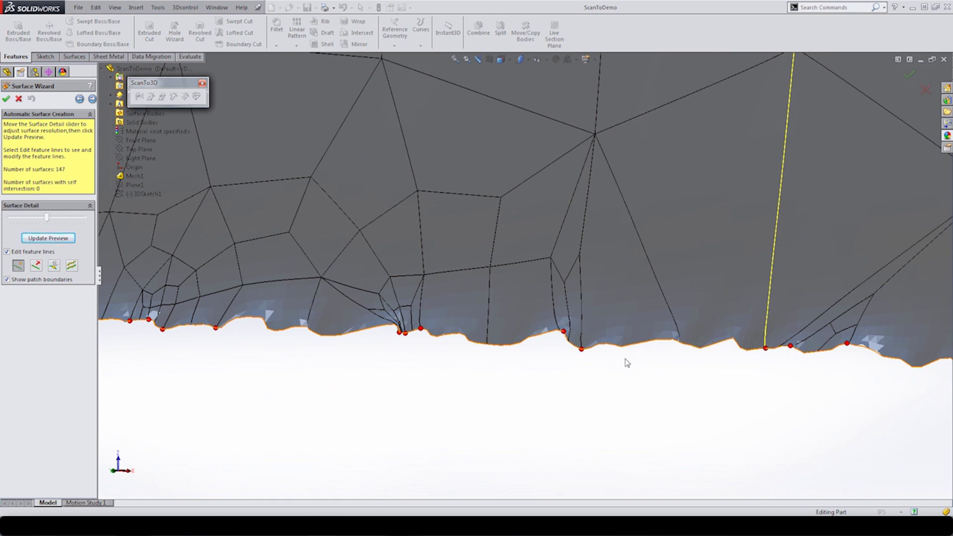
{"action": "scroll", "coordinate": [615, 387], "scroll_direction": "up", "scroll_amount": 4}
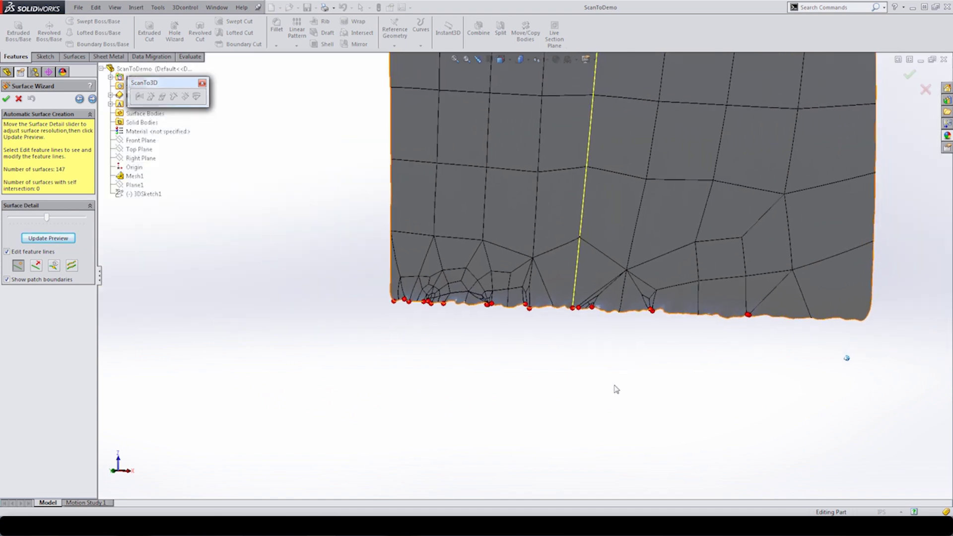
{"action": "scroll", "coordinate": [615, 390], "scroll_direction": "up", "scroll_amount": 5}
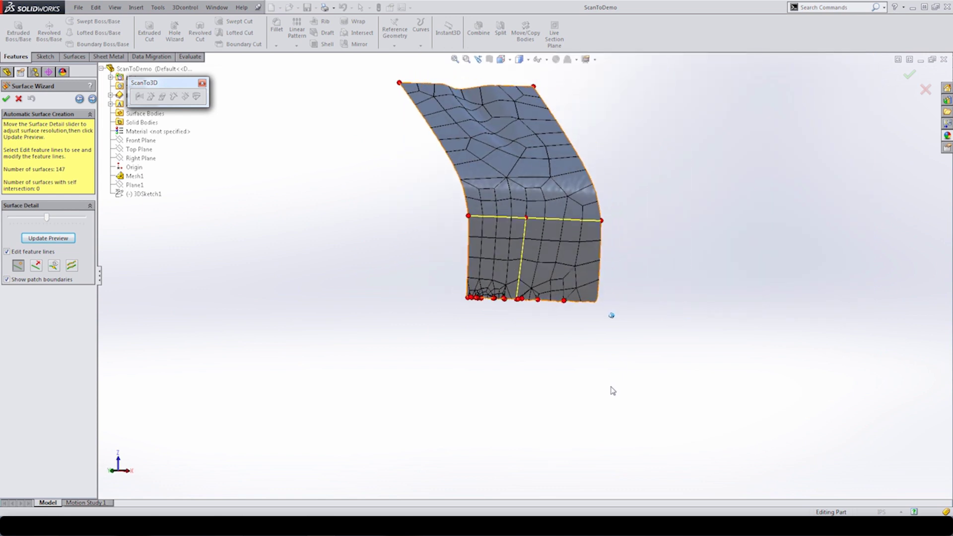
{"action": "scroll", "coordinate": [613, 390], "scroll_direction": "down", "scroll_amount": 2}
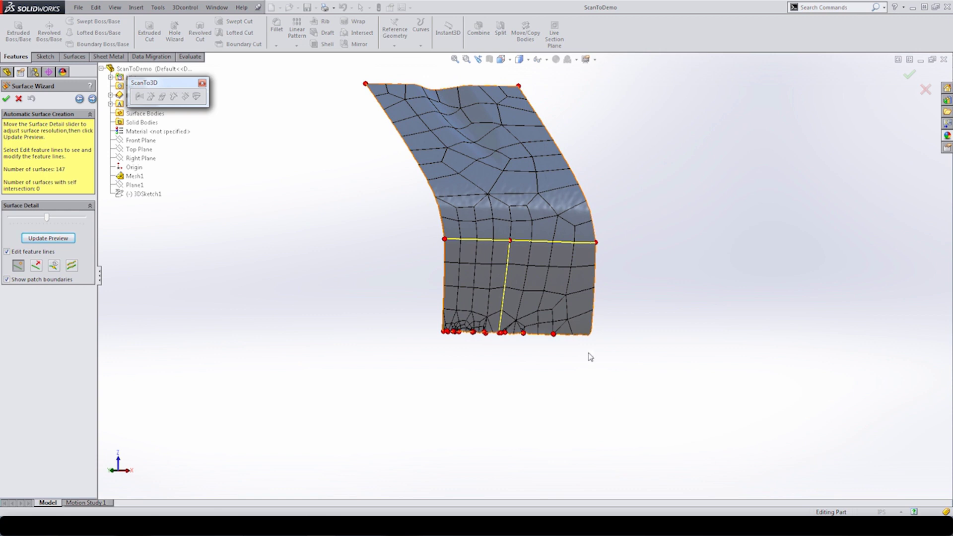
{"action": "scroll", "coordinate": [559, 354], "scroll_direction": "down", "scroll_amount": 1}
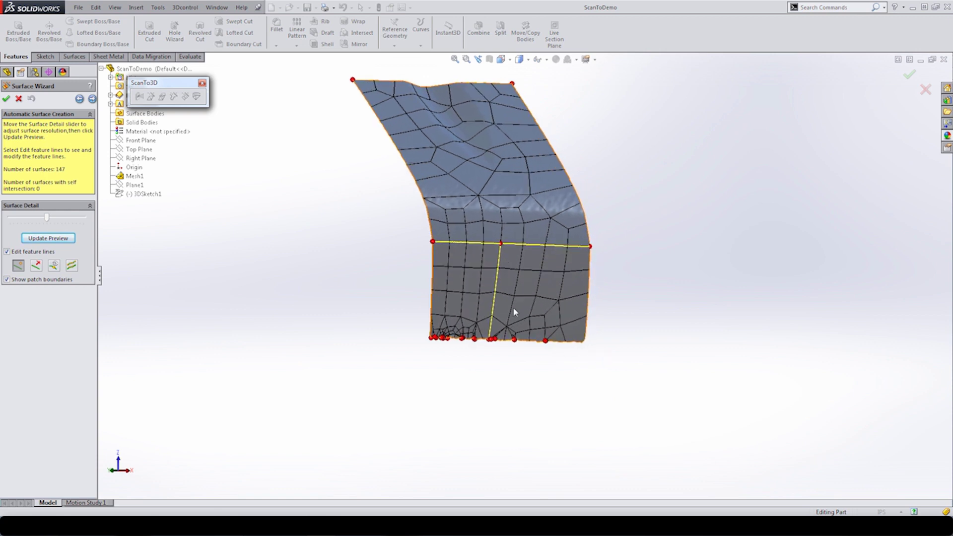
Discard the 147-patch attempt and run the Mesh Prep Wizard on Mesh1 up to extraneous-data removal.
{"action": "left_click", "coordinate": [19, 99]}
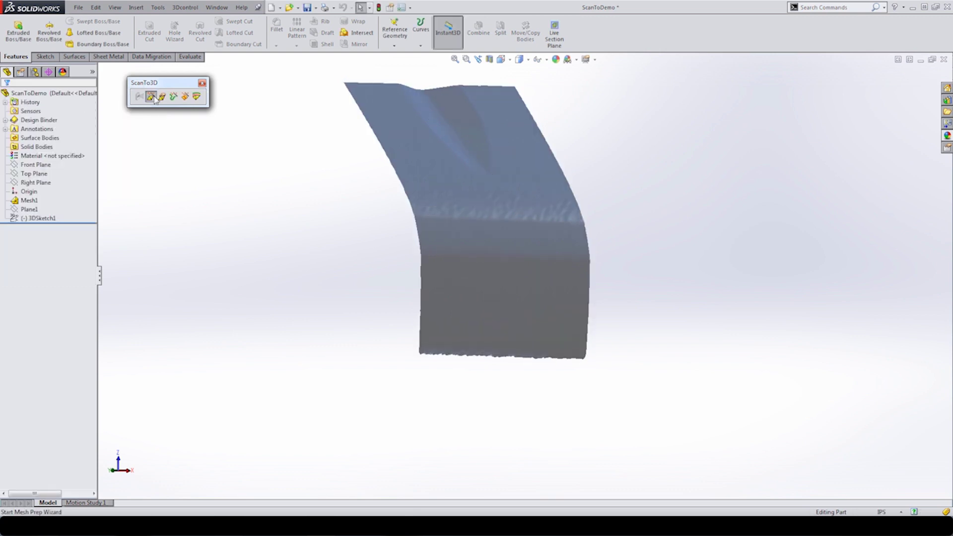
{"action": "left_click", "coordinate": [152, 97]}
{"action": "left_click", "coordinate": [458, 172]}
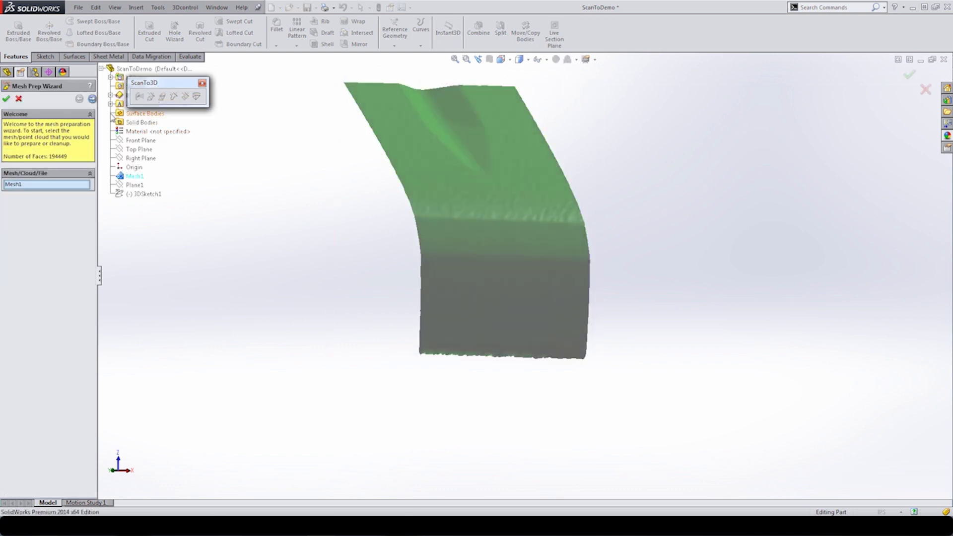
{"action": "left_click", "coordinate": [92, 99]}
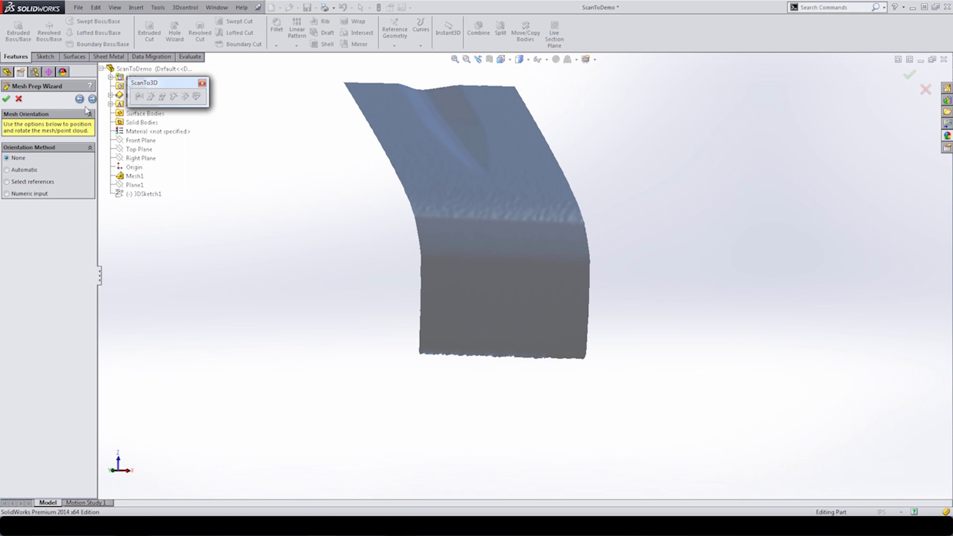
{"action": "left_click", "coordinate": [92, 99]}
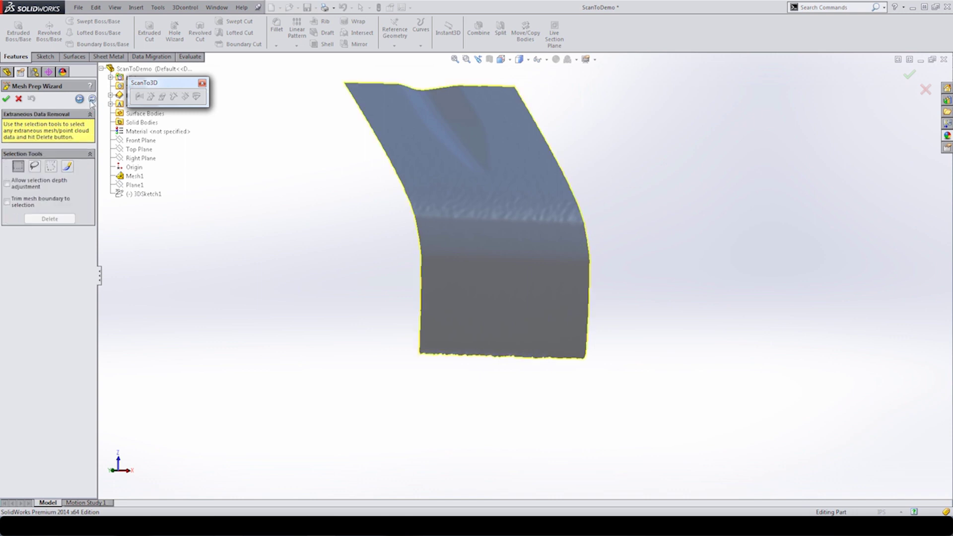
Polygon-select and delete the ragged bottom strip, reaching Simplification at 185627 faces.
{"action": "left_click", "coordinate": [51, 167]}
{"action": "left_click", "coordinate": [594, 335]}
{"action": "left_click", "coordinate": [595, 371]}
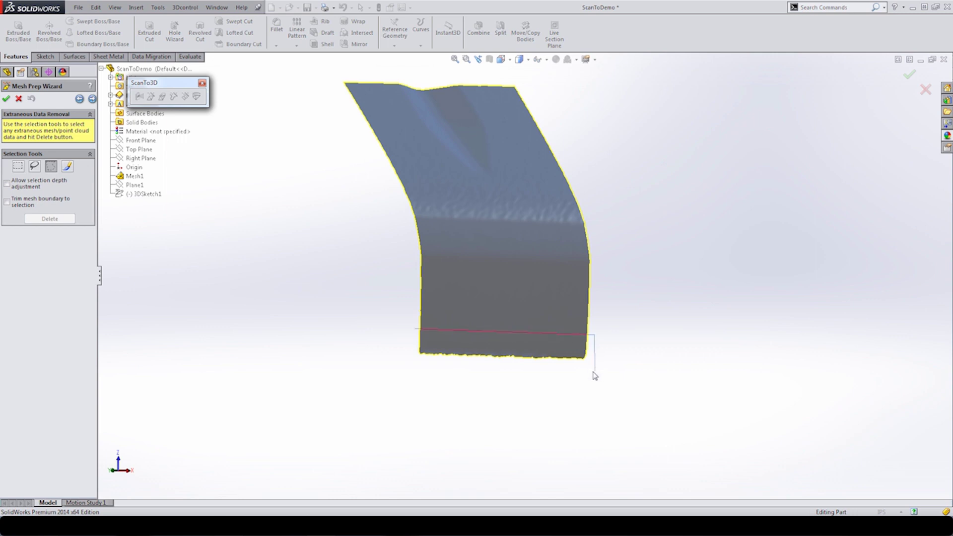
{"action": "left_click", "coordinate": [415, 329]}
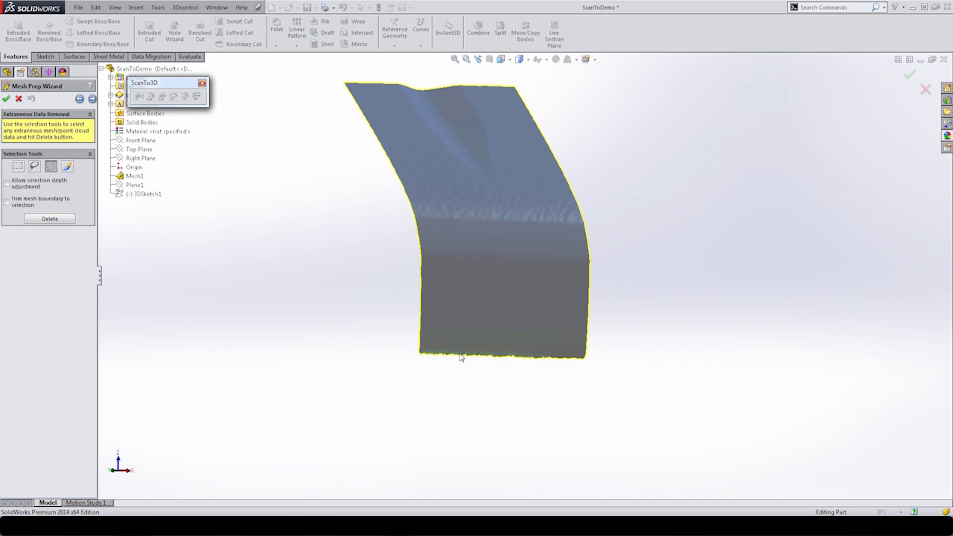
{"action": "middle_click_drag", "start_coordinate": [490, 359], "coordinate": [468, 359]}
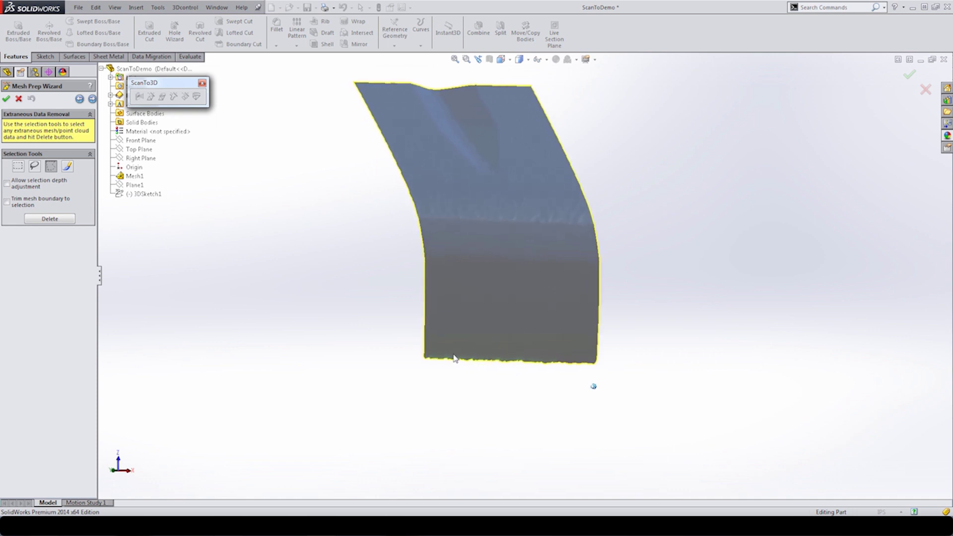
{"action": "left_click", "coordinate": [53, 219]}
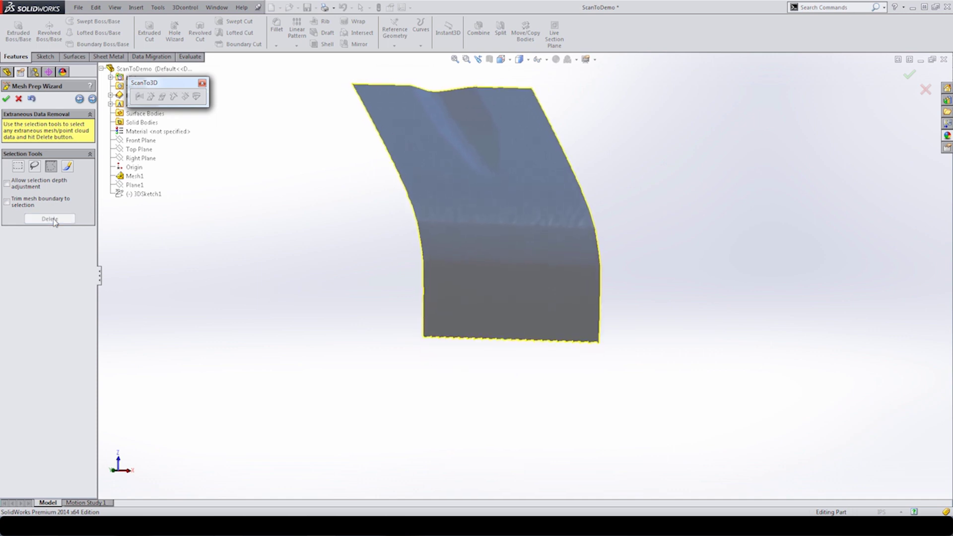
{"action": "left_click", "coordinate": [92, 98]}
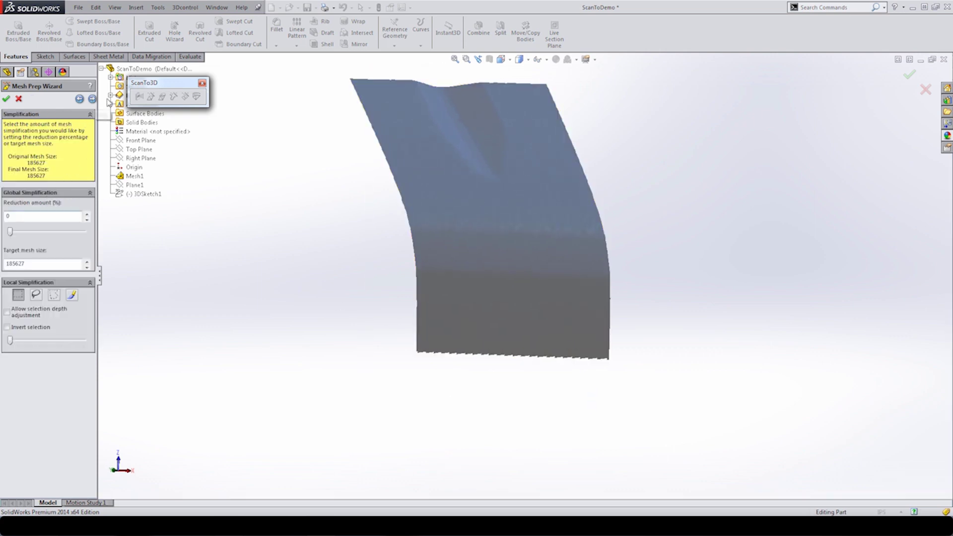
Raise Global and Boundary Smoothness to near maximum, pass Fill Holes, and finish mesh preparation.
{"action": "left_click", "coordinate": [93, 99]}
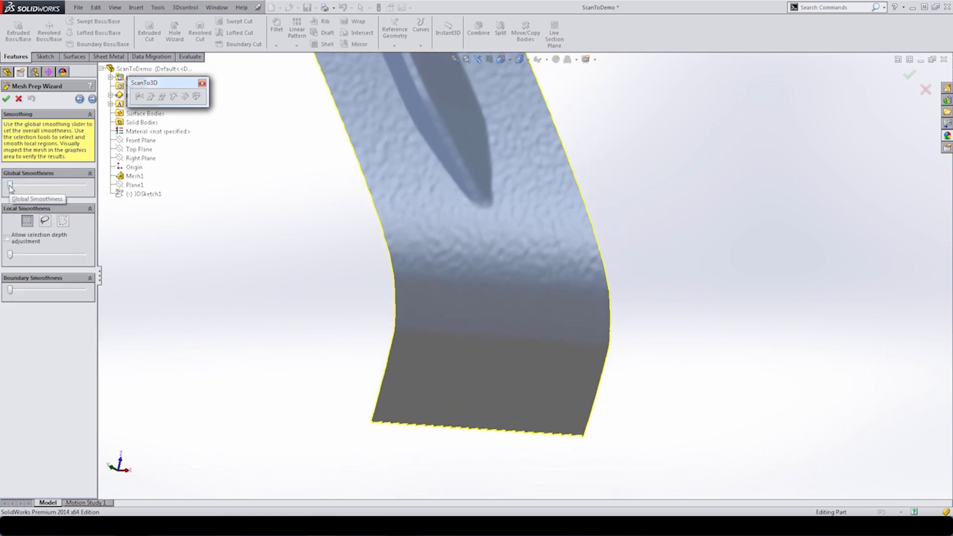
{"action": "left_click_drag", "start_coordinate": [10, 186], "coordinate": [84, 186]}
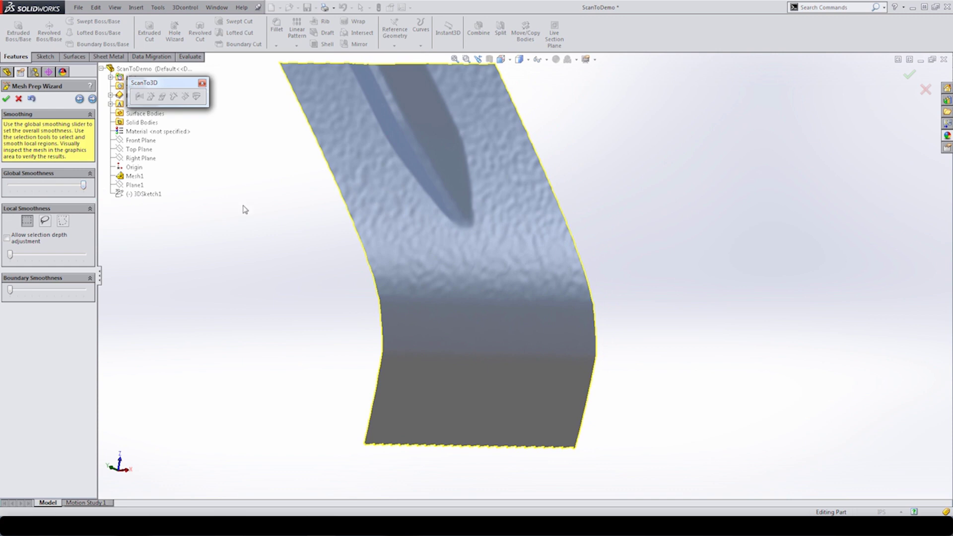
{"action": "left_click_drag", "start_coordinate": [10, 290], "coordinate": [83, 289]}
{"action": "left_click", "coordinate": [92, 99]}
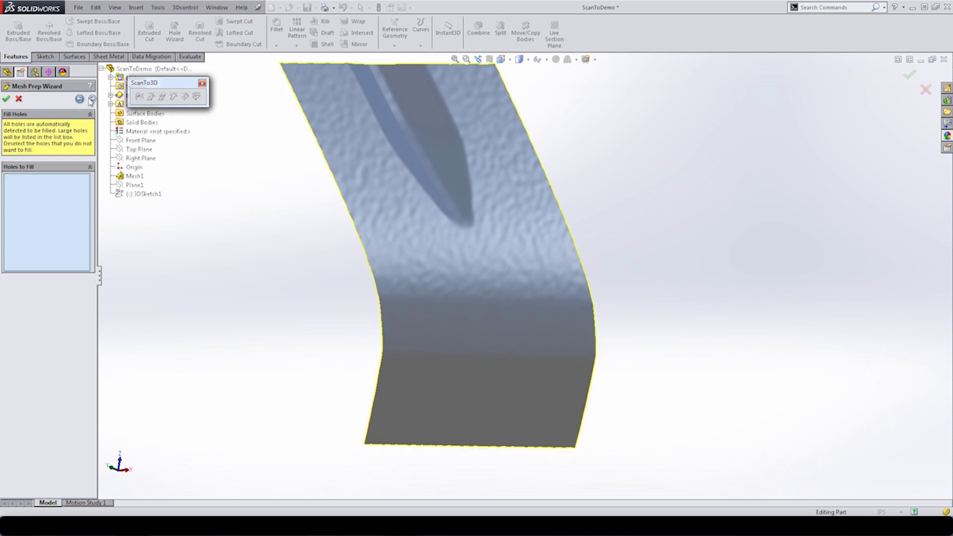
{"action": "left_click", "coordinate": [91, 98]}
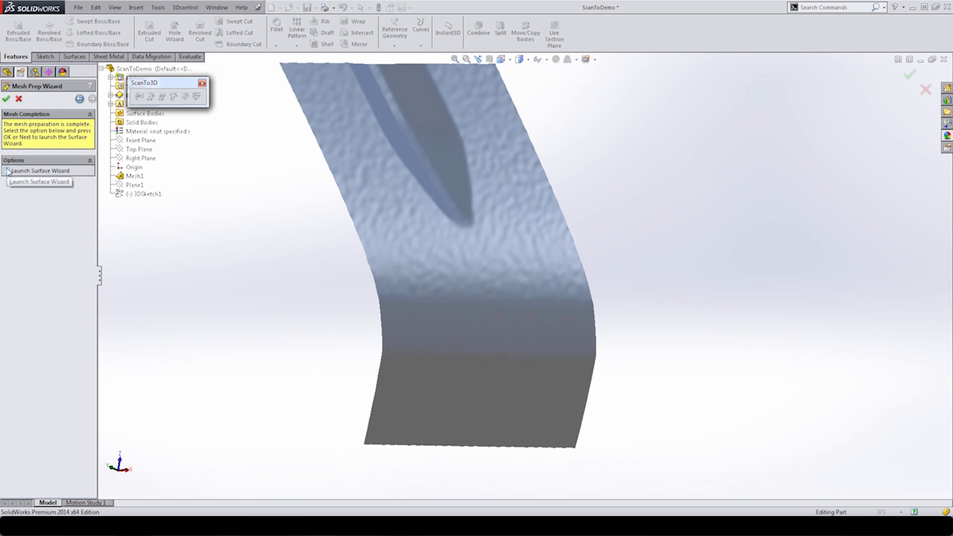
{"action": "left_click", "coordinate": [6, 98]}
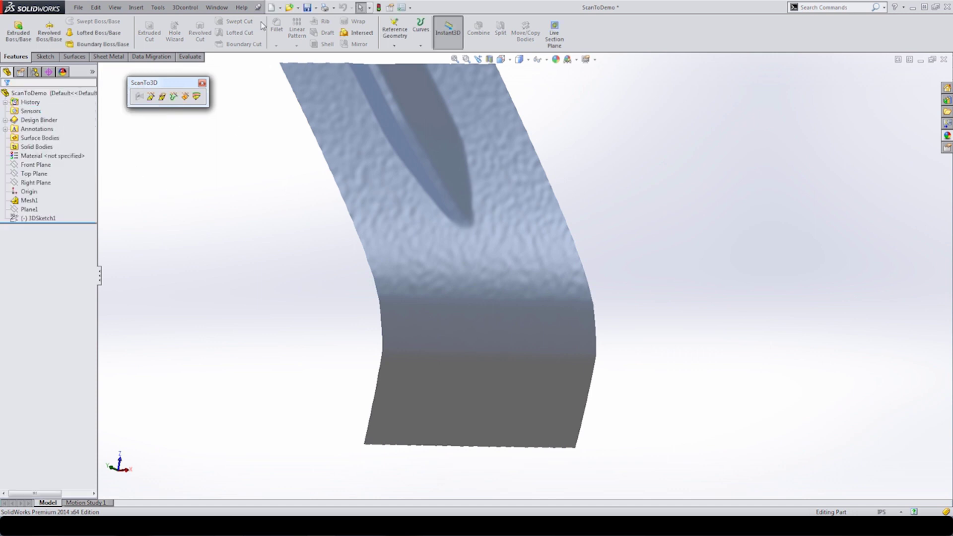
Save the ScanToDemo part, then start the Surface Wizard for the cleaned mesh.
{"action": "left_click", "coordinate": [307, 7]}
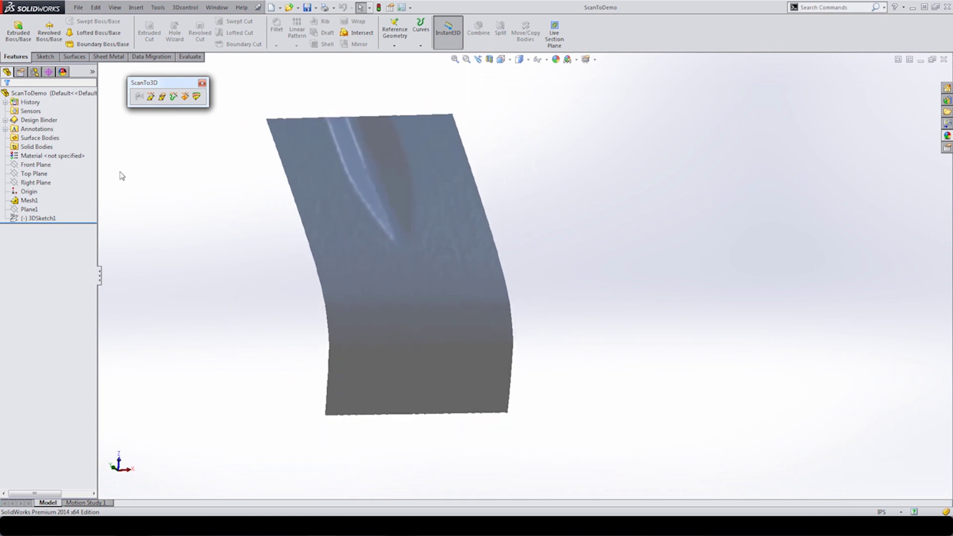
{"action": "left_click", "coordinate": [186, 97]}
Convert Mesh1 with Automatic surface creation and enable Edit feature lines.
{"action": "left_click", "coordinate": [418, 234]}
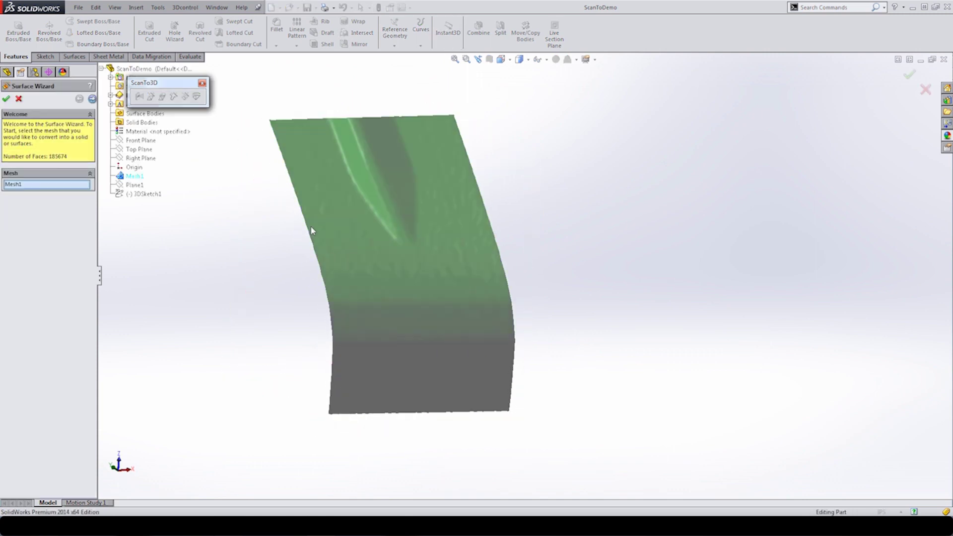
{"action": "left_click", "coordinate": [92, 99]}
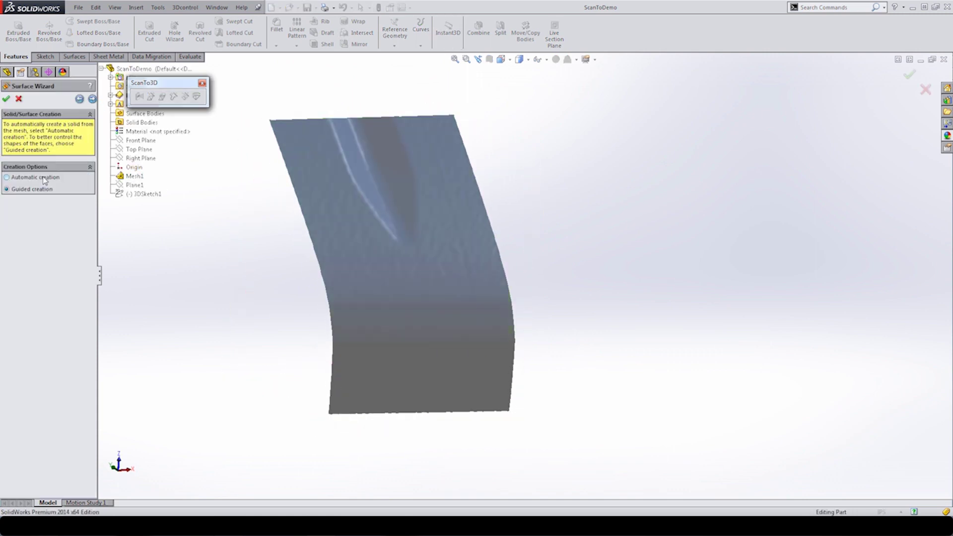
{"action": "left_click", "coordinate": [92, 99]}
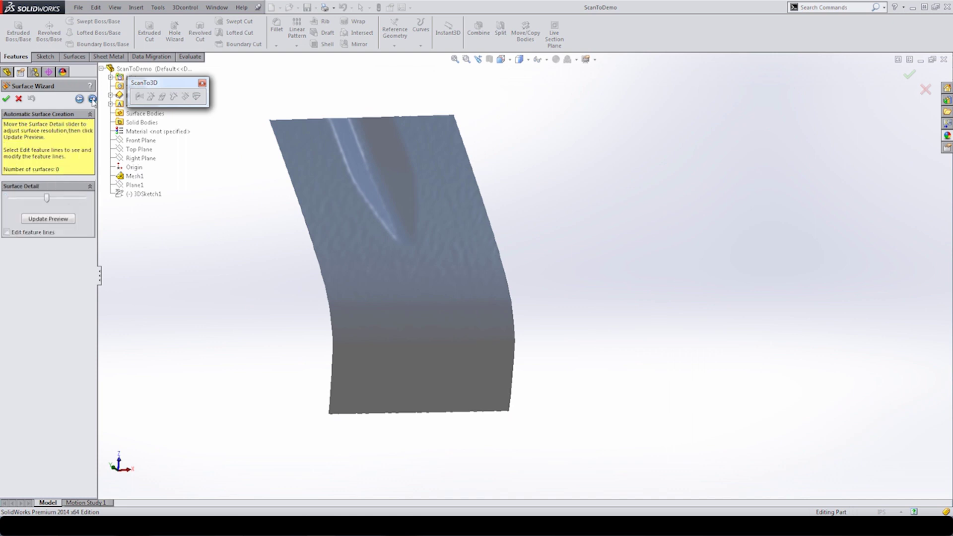
{"action": "left_click", "coordinate": [12, 233]}
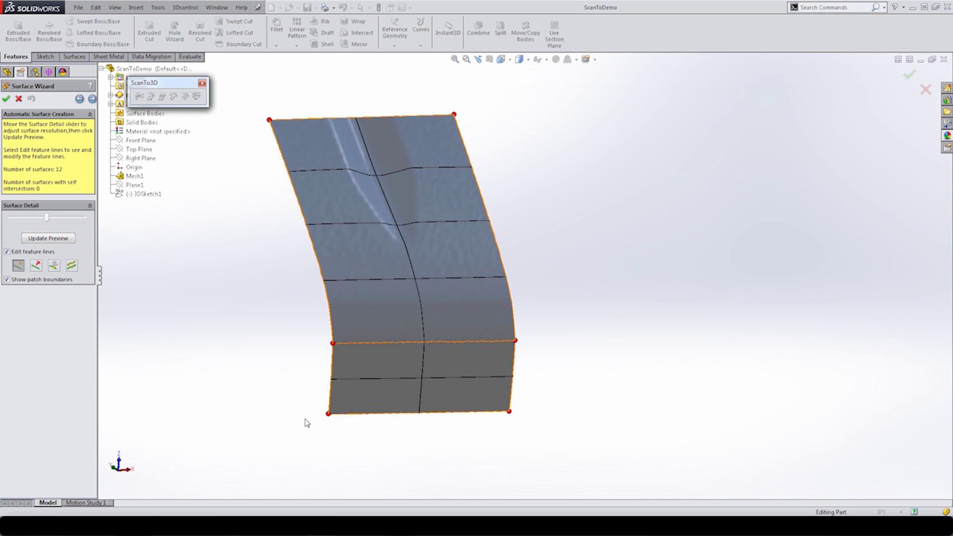
Orbit and zoom around the 12-patch surface to inspect its patches, including the lower ones.
{"action": "middle_click_drag", "start_coordinate": [359, 159], "coordinate": [370, 150]}
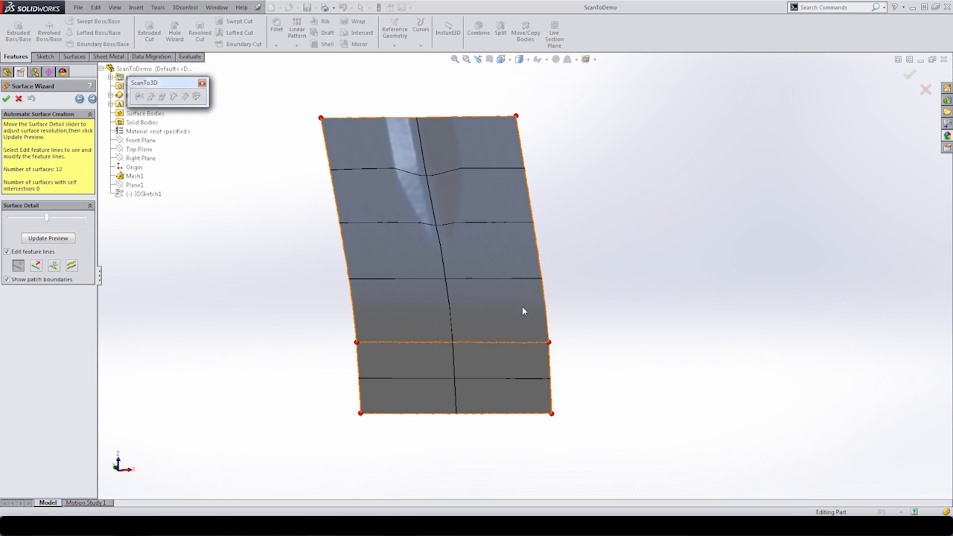
{"action": "middle_click_drag", "start_coordinate": [522, 308], "coordinate": [514, 309]}
{"action": "mouse_move", "coordinate": [428, 397]}
{"action": "middle_mouse_down"}
{"action": "mouse_move", "coordinate": [402, 392]}
{"action": "mouse_move", "coordinate": [415, 400]}
{"action": "middle_mouse_up"}
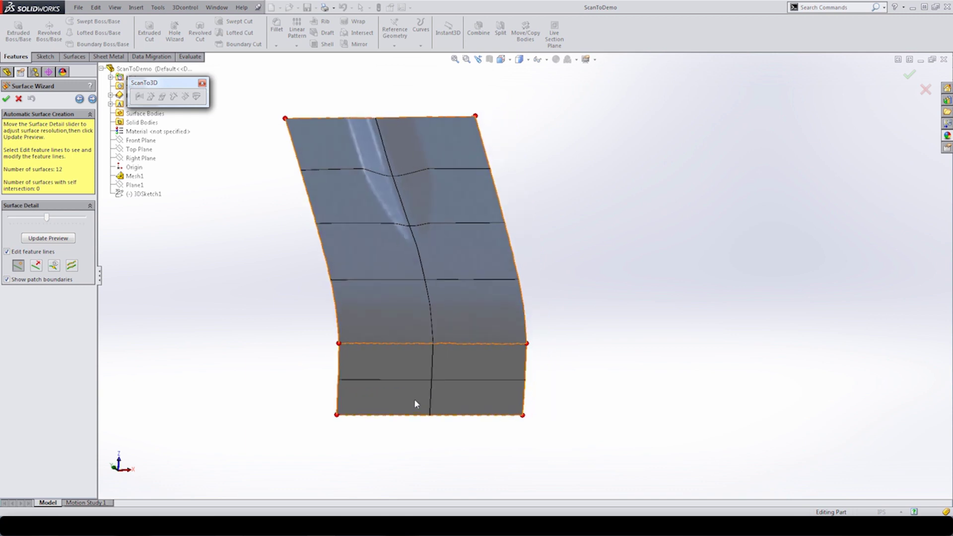
{"action": "middle_click_drag", "start_coordinate": [358, 164], "coordinate": [335, 146]}
{"action": "middle_click_drag", "start_coordinate": [373, 366], "coordinate": [430, 276]}
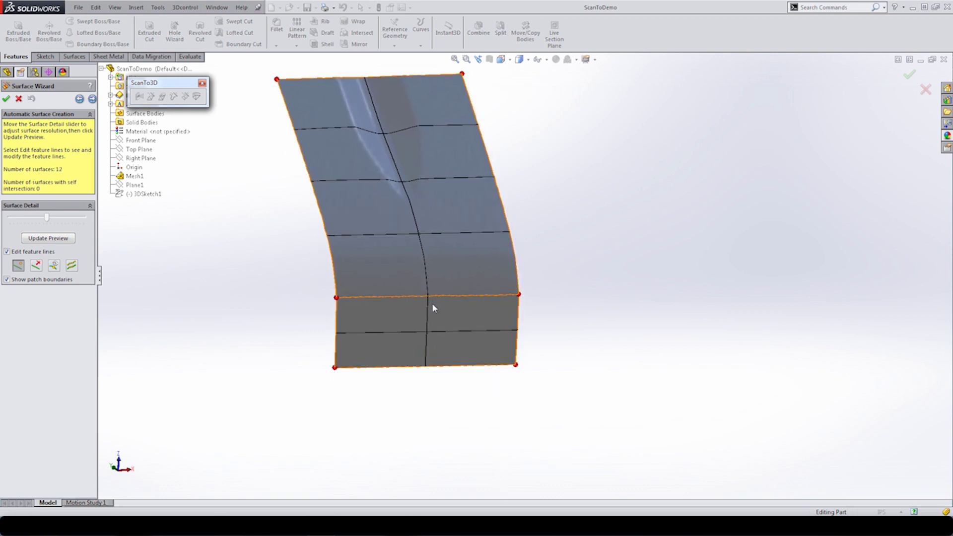
{"action": "scroll", "coordinate": [432, 303], "scroll_direction": "down", "scroll_amount": 3}
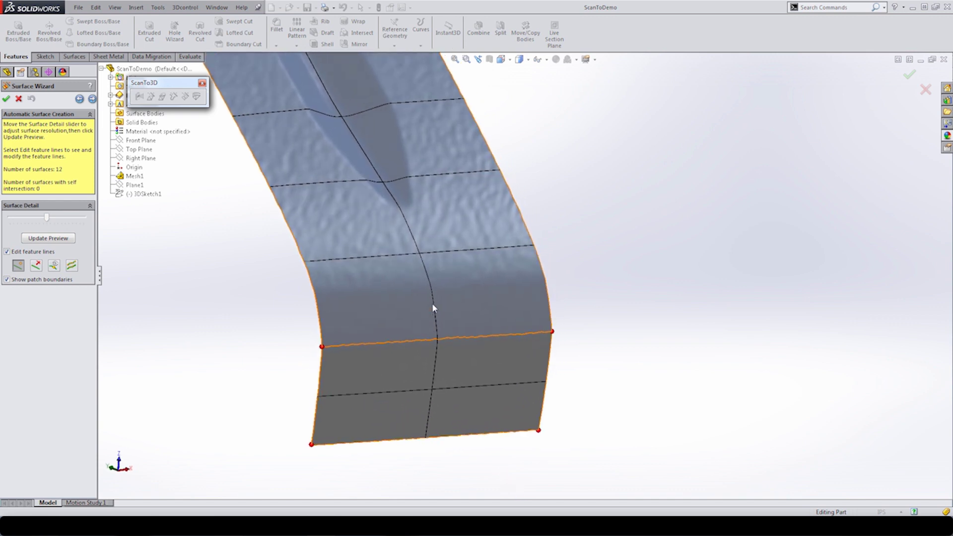
{"action": "middle_click_drag", "start_coordinate": [432, 308], "coordinate": [464, 352]}
{"action": "scroll", "coordinate": [465, 351], "scroll_direction": "up", "scroll_amount": 2}
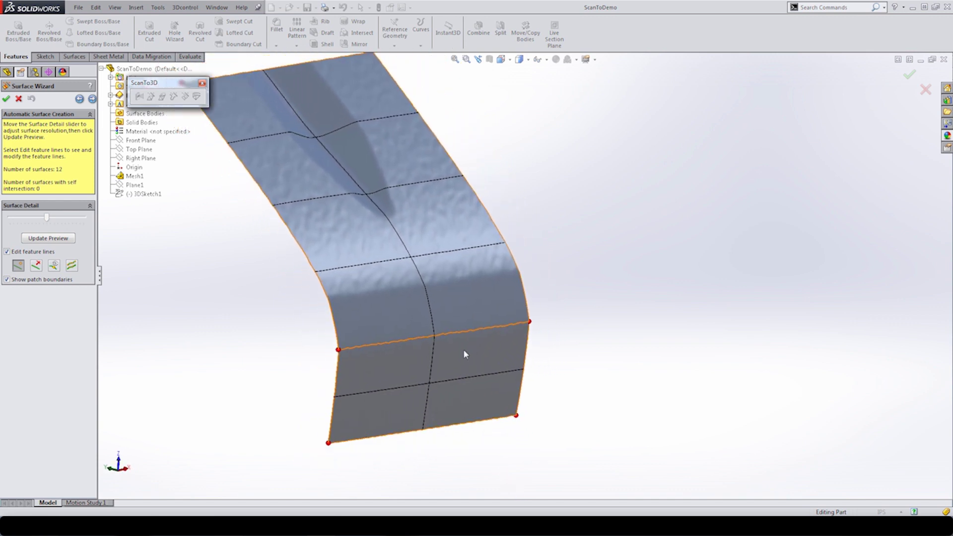
Relax the lower-band feature line and add a new line from the left edge point to the right edge.
{"action": "left_click", "coordinate": [72, 266]}
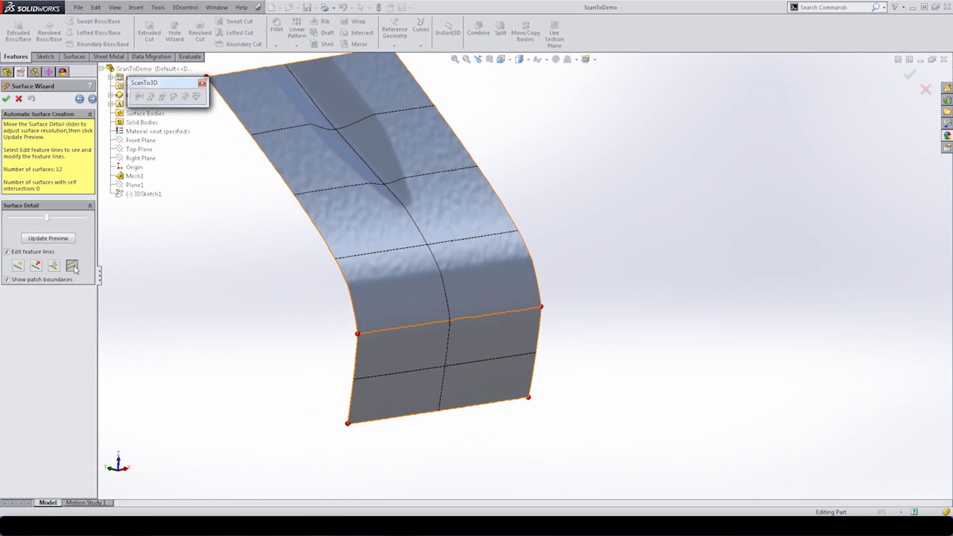
{"action": "left_click", "coordinate": [416, 326]}
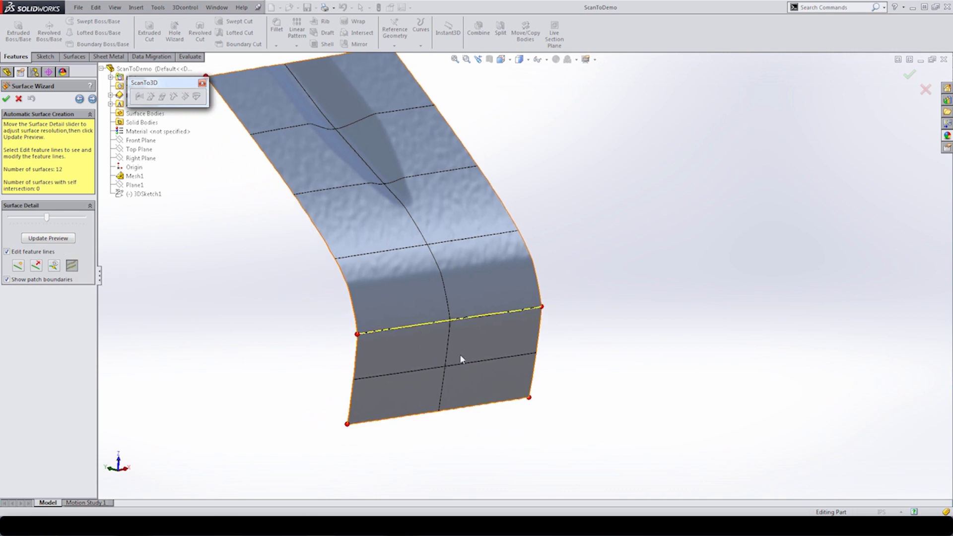
{"action": "scroll", "coordinate": [461, 357], "scroll_direction": "down", "scroll_amount": 3}
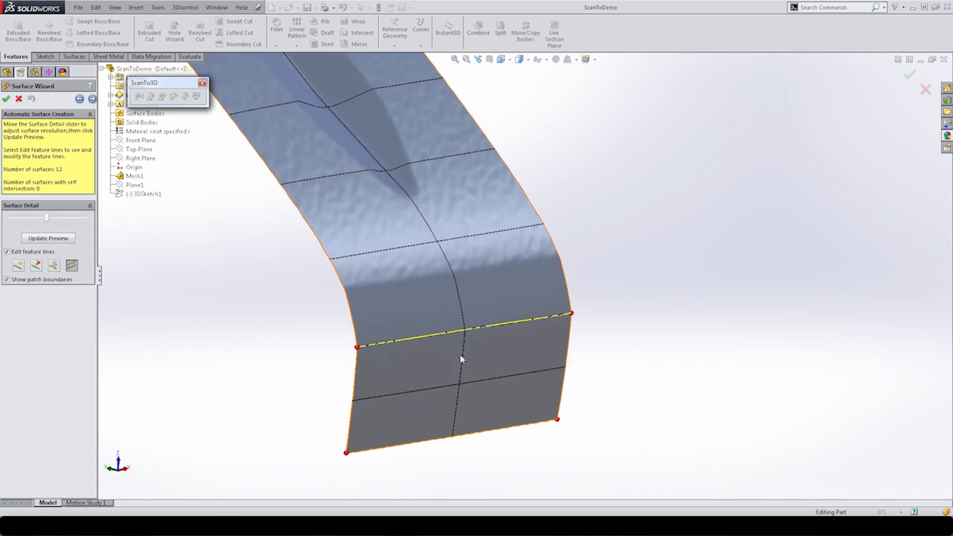
{"action": "left_click", "coordinate": [19, 268]}
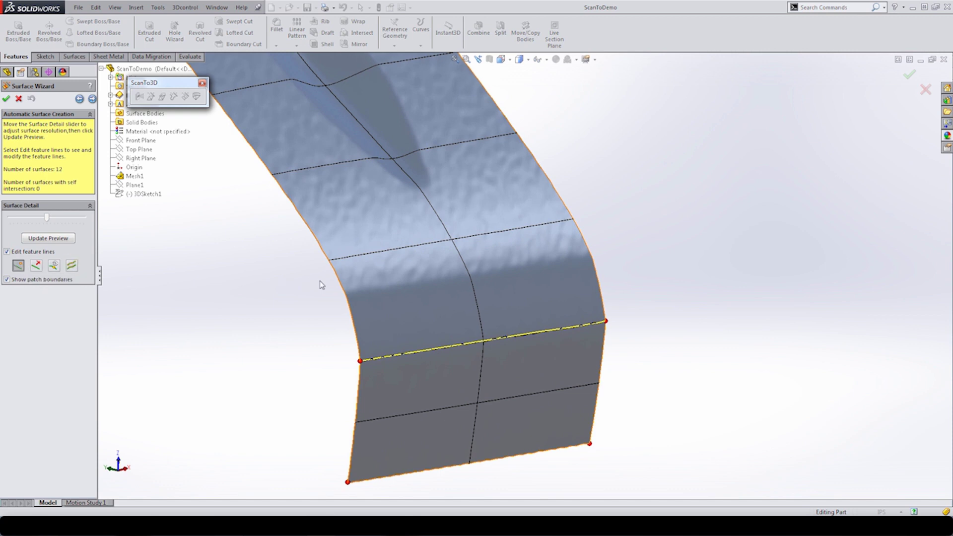
{"action": "left_click", "coordinate": [351, 284]}
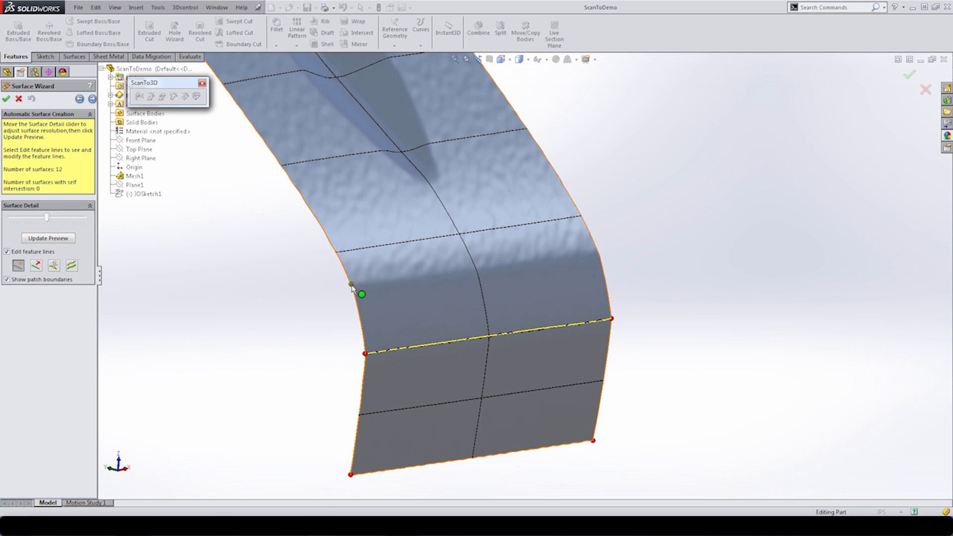
{"action": "left_click", "coordinate": [598, 250]}
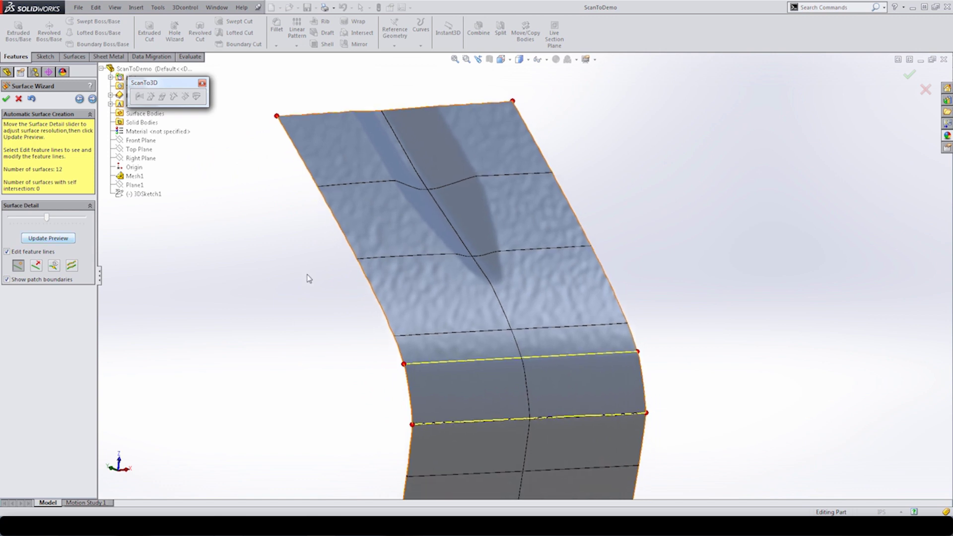
Regenerate the preview with the new feature lines and rotate to inspect the 34-patch layout.
{"action": "left_click", "coordinate": [58, 238]}
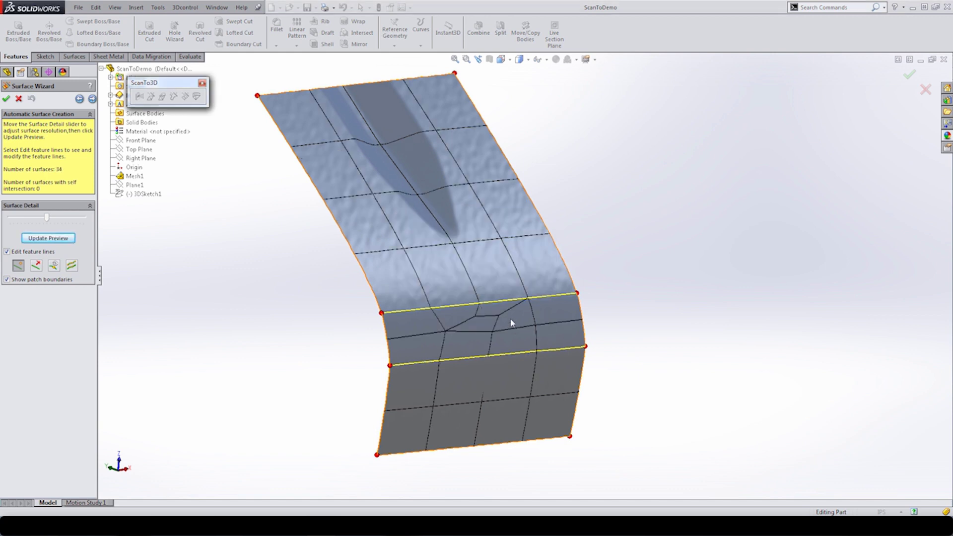
{"action": "middle_click_drag", "start_coordinate": [496, 306], "coordinate": [411, 319]}
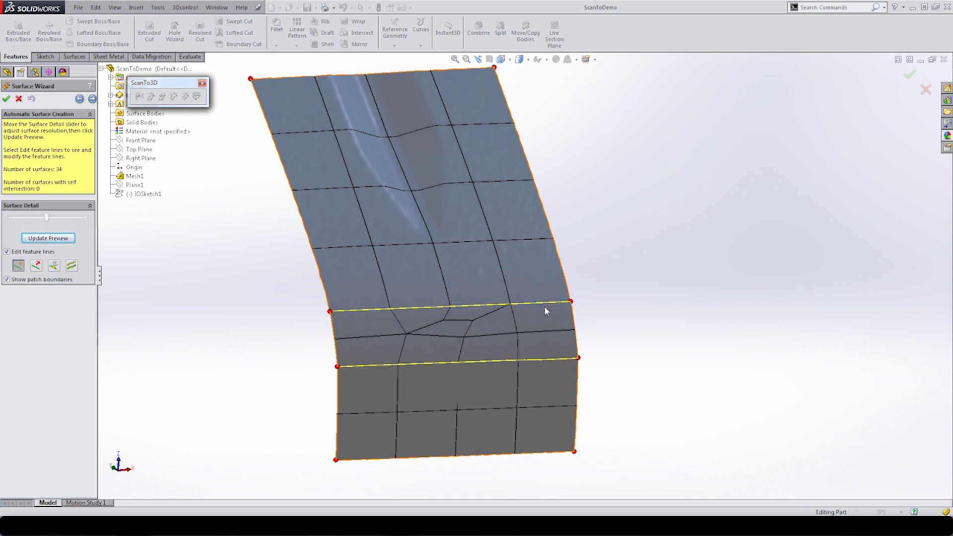
{"action": "middle_click_drag", "start_coordinate": [545, 311], "coordinate": [383, 313]}
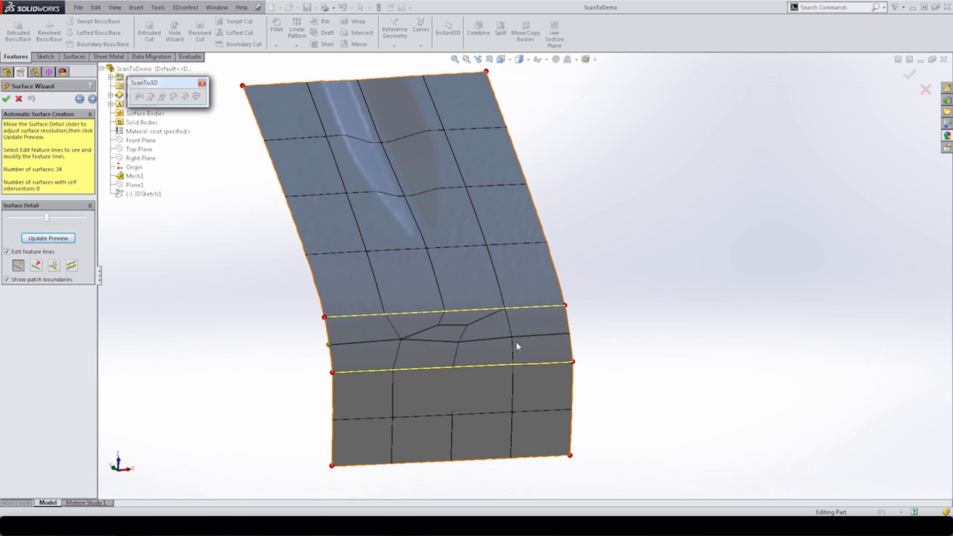
{"action": "left_click", "coordinate": [570, 338]}
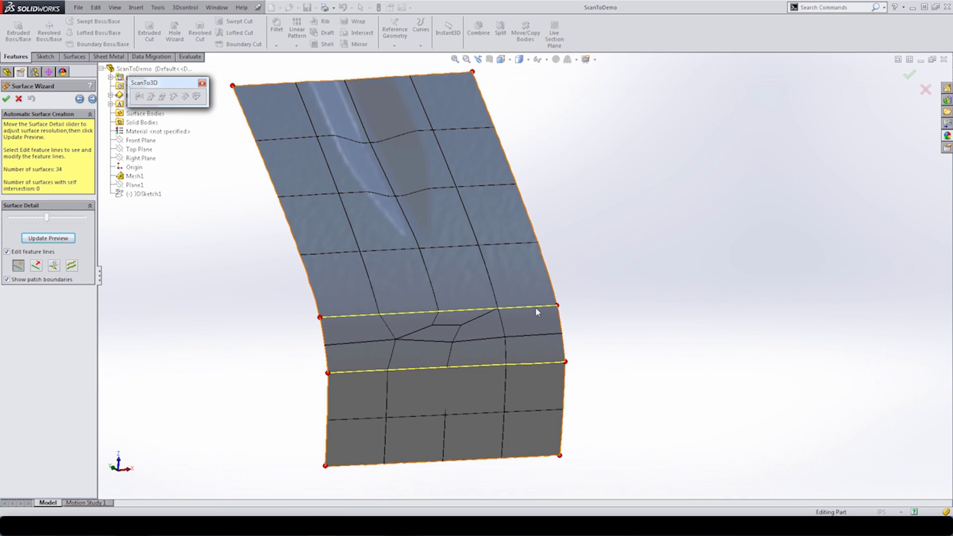
{"action": "key", "text": "Left"}
{"action": "key", "text": "Left"}
{"action": "key", "text": "Left"}
{"action": "key", "text": "Left"}
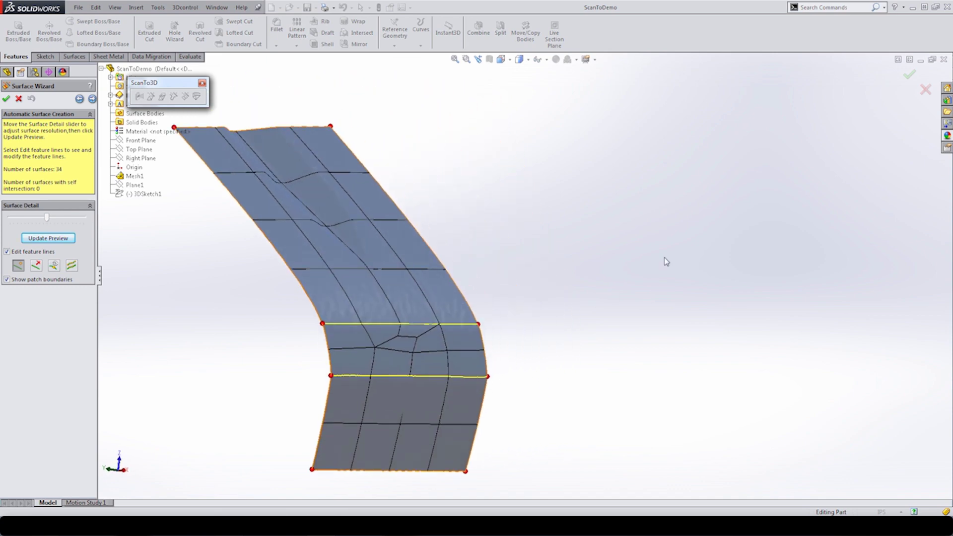
{"action": "key", "text": "Left"}
{"action": "key", "text": "Left"}
{"action": "key", "text": "Left"}
{"action": "key", "text": "Left"}
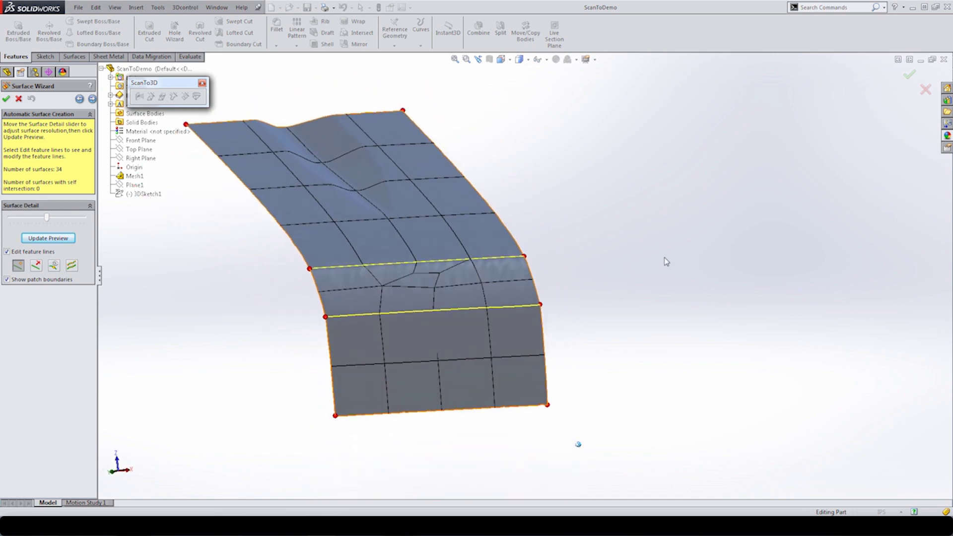
{"action": "key", "text": "Left"}
{"action": "key", "text": "Left"}
{"action": "key", "text": "Left"}
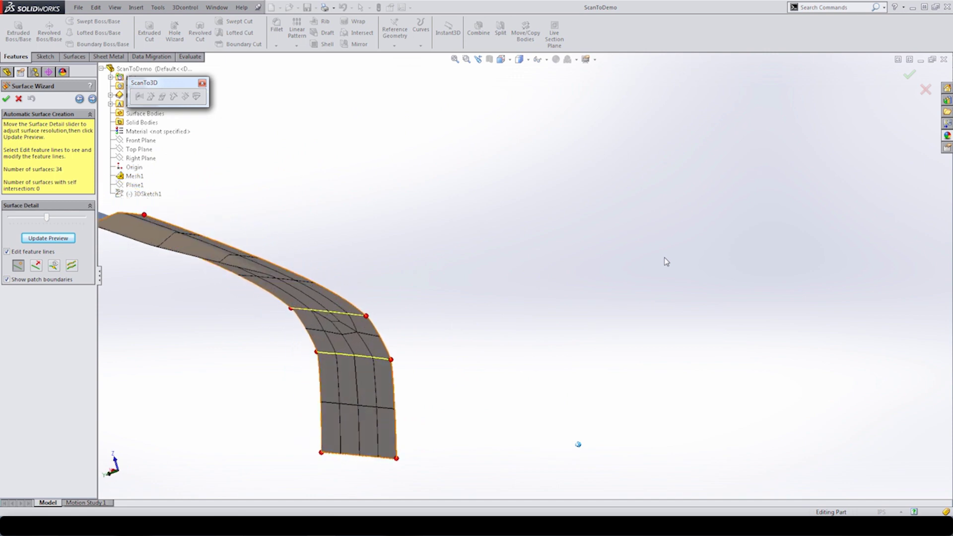
{"action": "key", "text": "Right"}
{"action": "key", "text": "Right"}
{"action": "key", "text": "Right"}
{"action": "key", "text": "Right"}
{"action": "key", "text": "Right"}
{"action": "key", "text": "Right"}
{"action": "key", "text": "Right"}
{"action": "key", "text": "Right"}
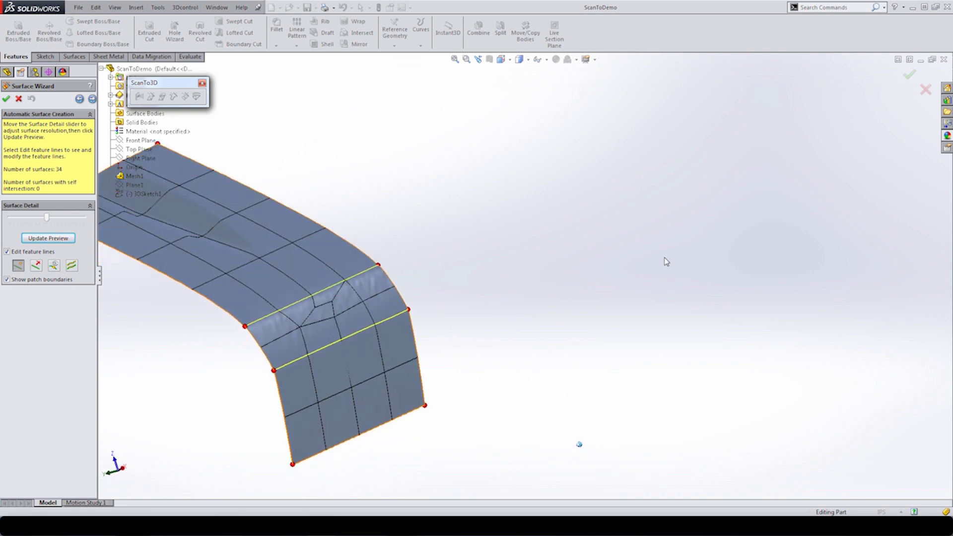
{"action": "key", "text": "Left"}
{"action": "key", "text": "Left"}
{"action": "key", "text": "Left"}
{"action": "key", "text": "Left"}
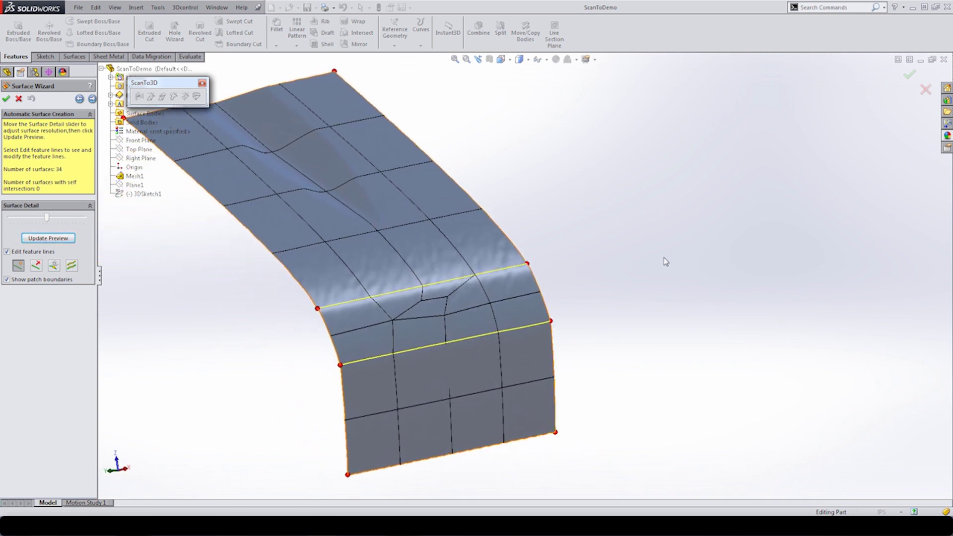
{"action": "key", "text": "Down"}
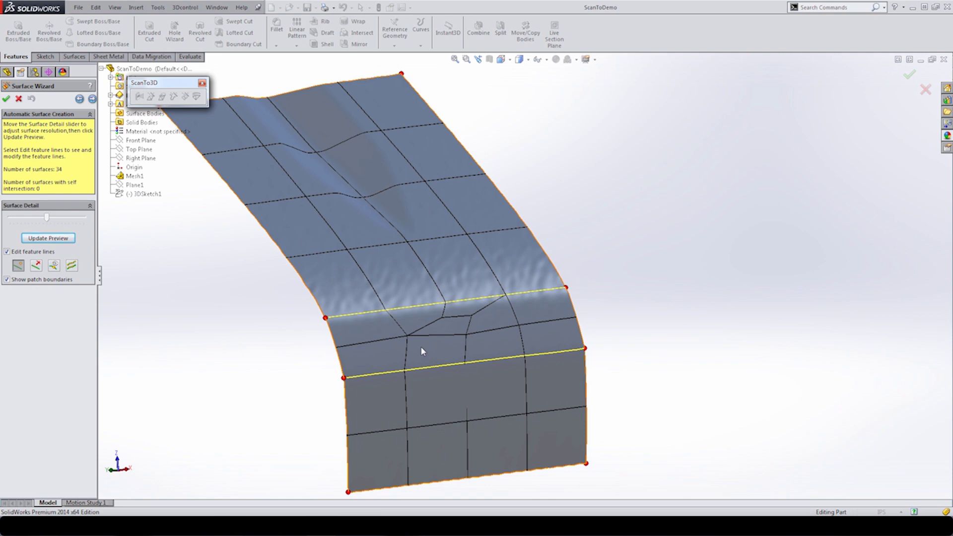
Finish the Surface Wizard, then hide and re-show the new Surface-Imported1 body.
{"action": "left_click", "coordinate": [92, 99]}
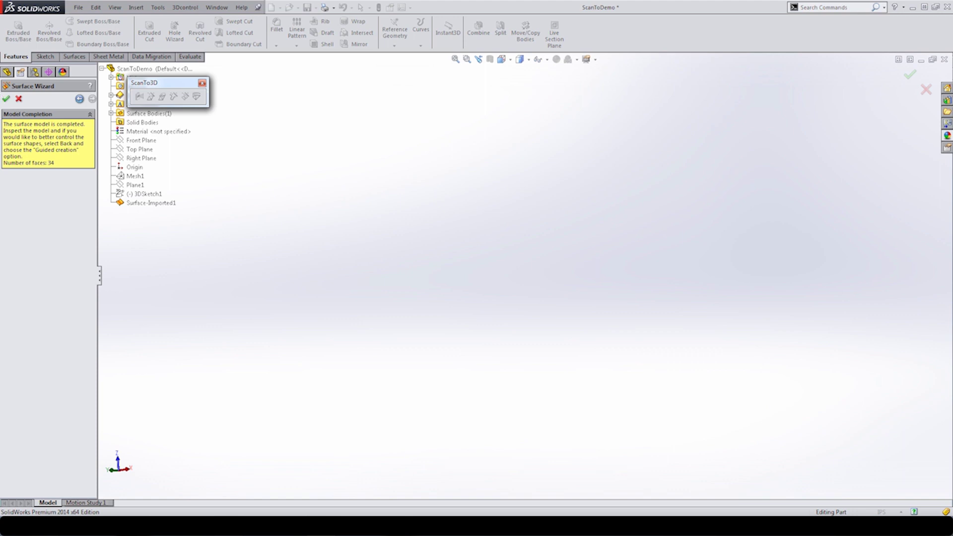
{"action": "left_click", "coordinate": [6, 99]}
{"action": "left_click", "coordinate": [54, 229]}
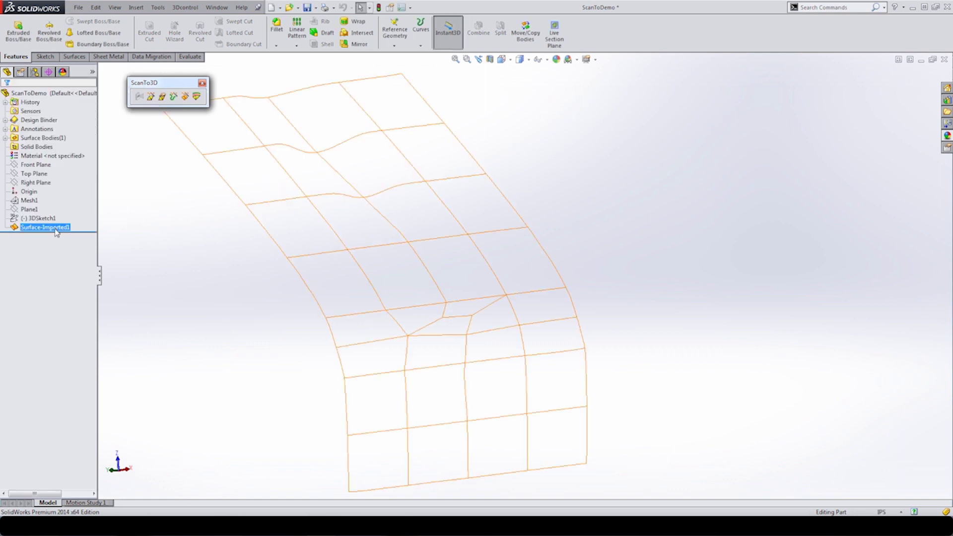
{"action": "right_click", "coordinate": [17, 228]}
{"action": "left_click", "coordinate": [24, 211]}
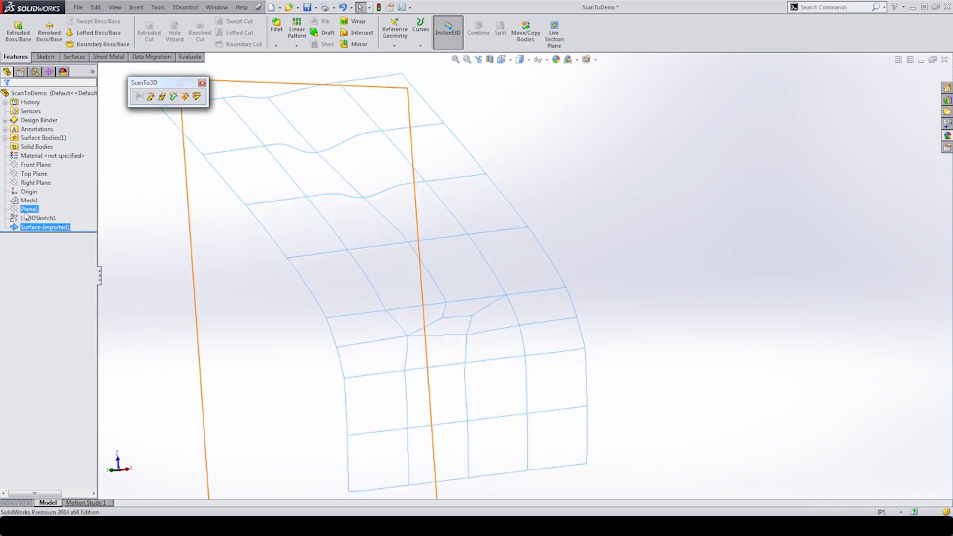
{"action": "right_click", "coordinate": [17, 227]}
{"action": "left_click", "coordinate": [24, 211]}
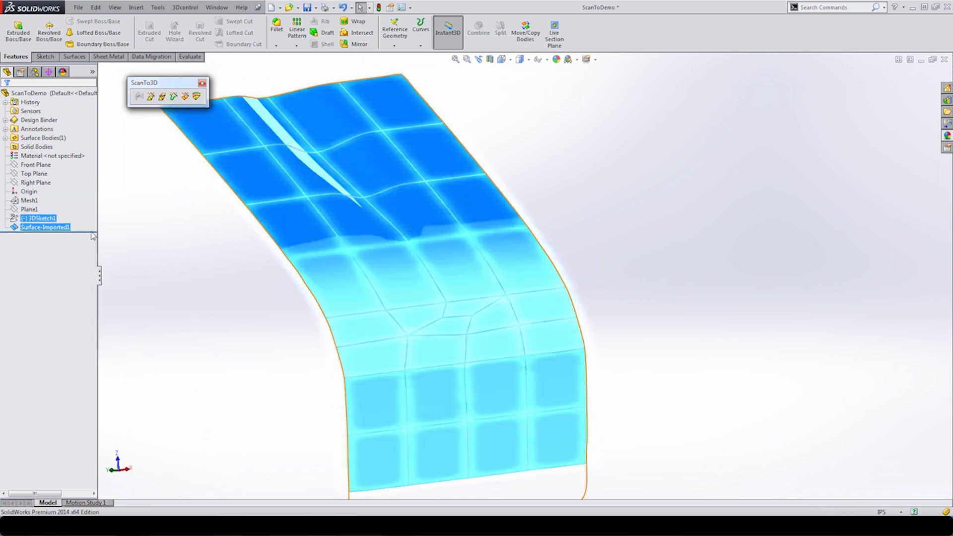
Set a standard view orientation and turn off RealView Graphics for plain shading.
{"action": "left_click", "coordinate": [183, 256]}
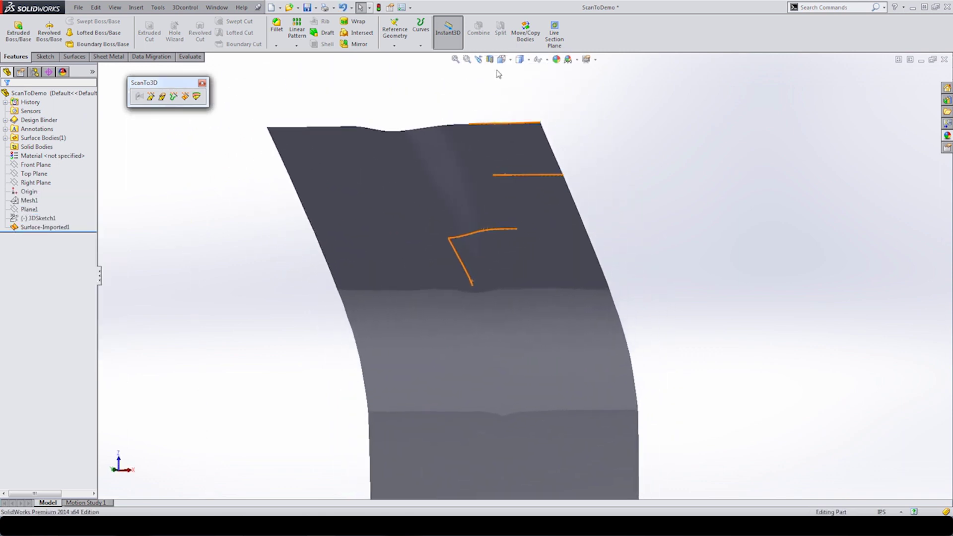
{"action": "left_click", "coordinate": [527, 60]}
{"action": "left_click", "coordinate": [521, 71]}
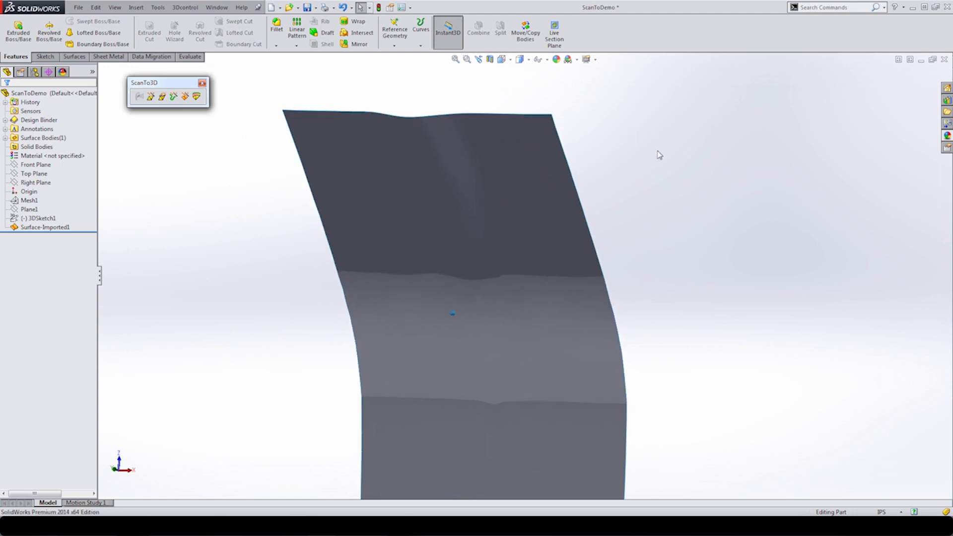
{"action": "left_click", "coordinate": [596, 60]}
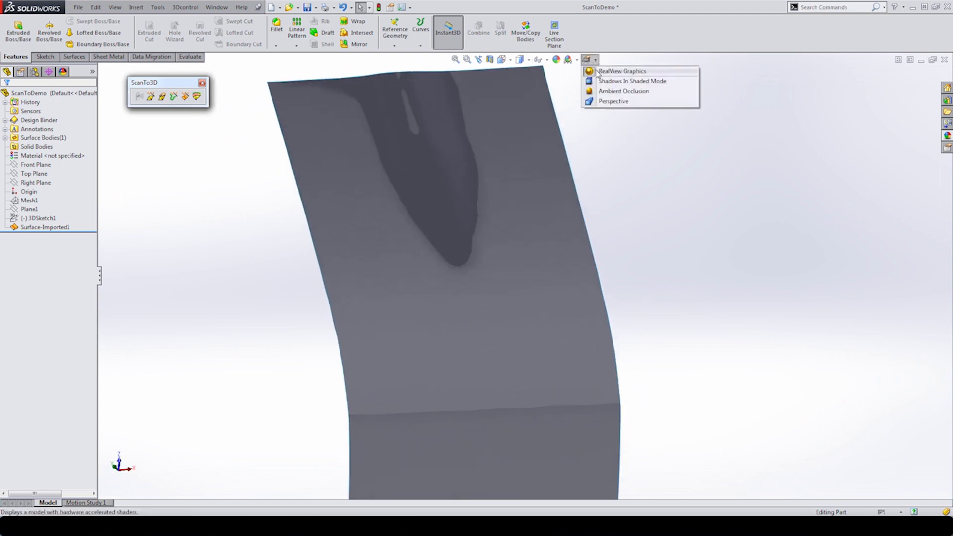
{"action": "left_click", "coordinate": [597, 72]}
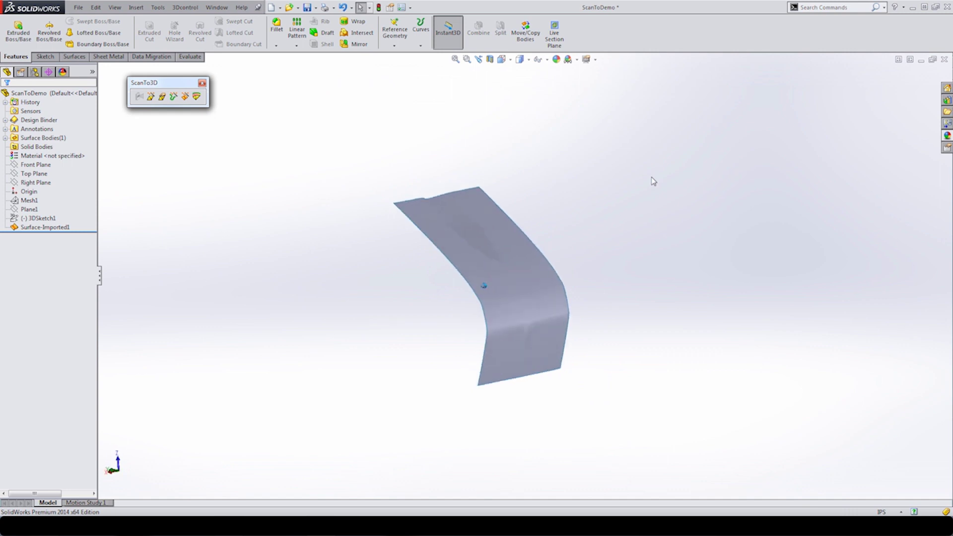
{"action": "scroll", "coordinate": [509, 345], "scroll_direction": "down", "scroll_amount": 7}
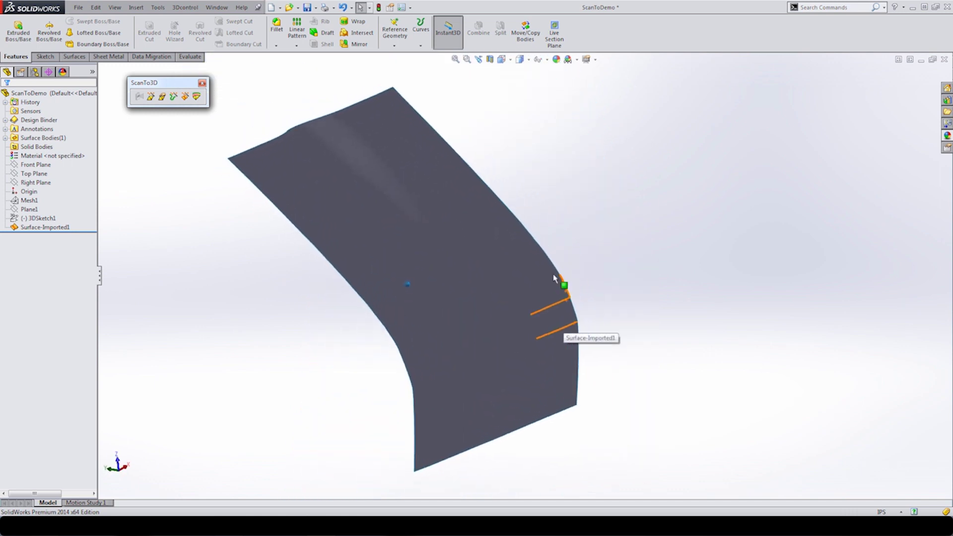
{"action": "left_click", "coordinate": [531, 258]}
{"action": "left_click", "coordinate": [529, 260]}
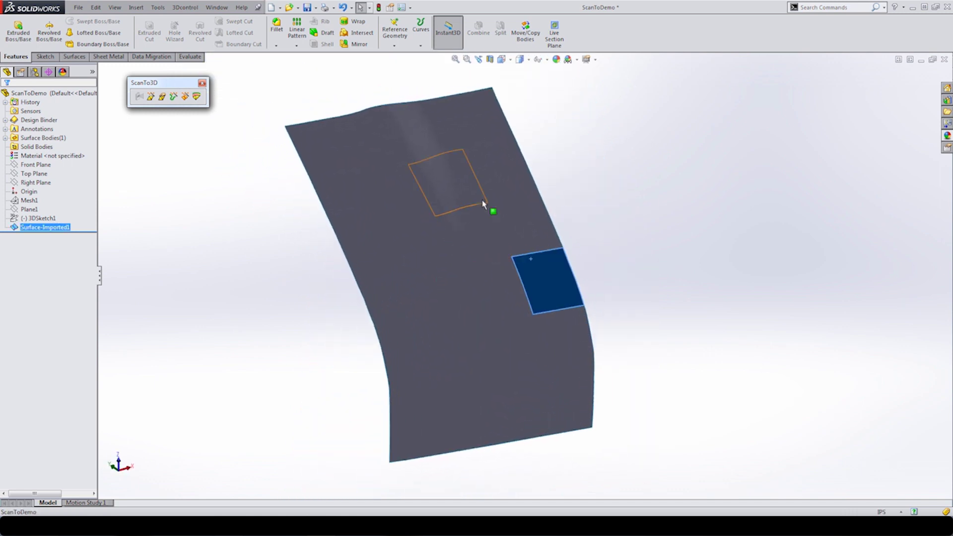
{"action": "left_click", "coordinate": [484, 122]}
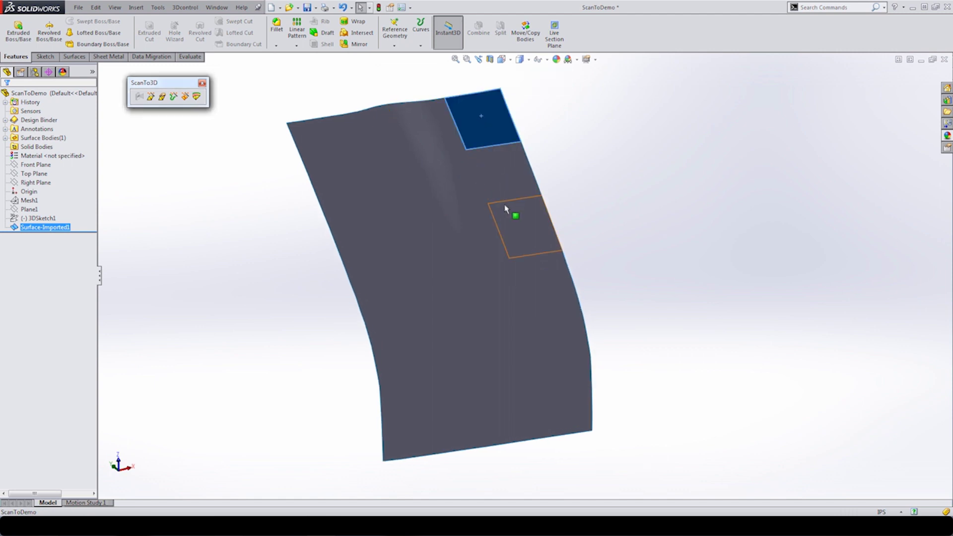
{"action": "left_click", "coordinate": [509, 212]}
{"action": "left_click", "coordinate": [469, 222]}
{"action": "left_click", "coordinate": [389, 191]}
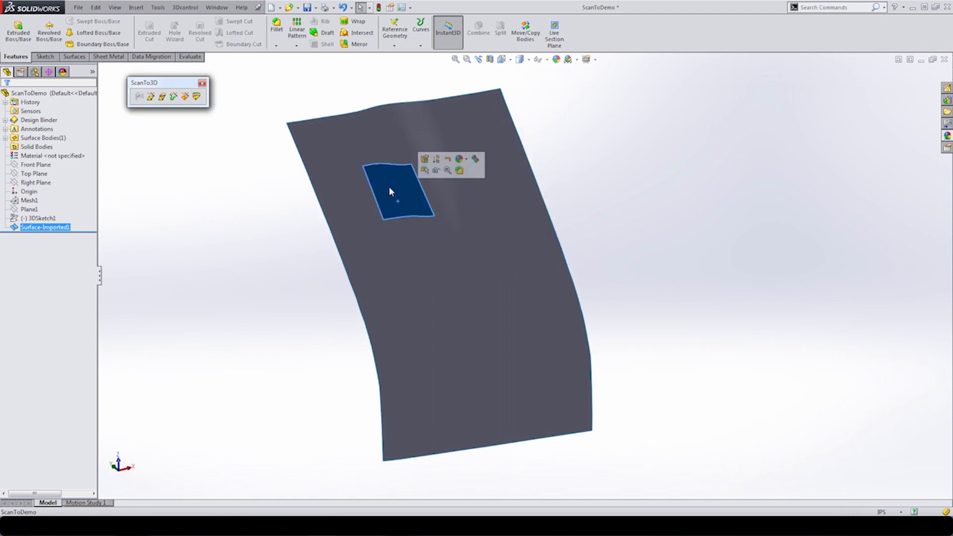
{"action": "left_click", "coordinate": [379, 142]}
{"action": "left_click", "coordinate": [443, 352]}
{"action": "left_click", "coordinate": [456, 357]}
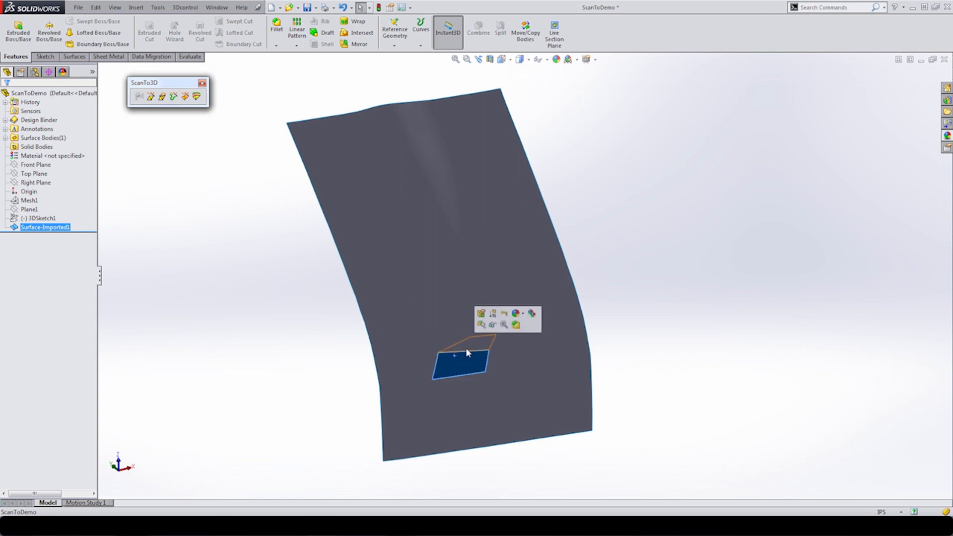
{"action": "left_click", "coordinate": [465, 349]}
{"action": "left_click", "coordinate": [504, 352]}
{"action": "left_click", "coordinate": [469, 390]}
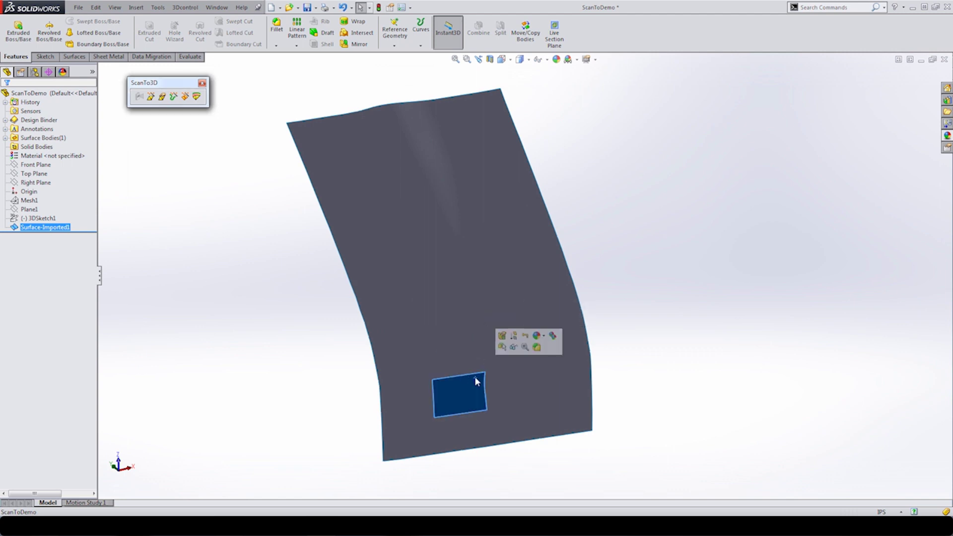
{"action": "left_click", "coordinate": [421, 451]}
{"action": "left_click", "coordinate": [457, 445]}
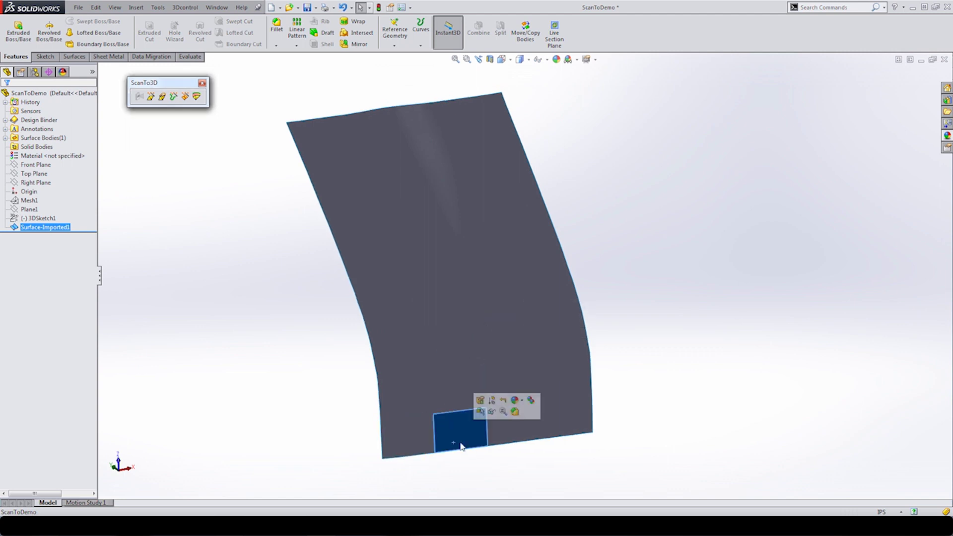
{"action": "left_click", "coordinate": [501, 440]}
{"action": "left_click", "coordinate": [568, 431]}
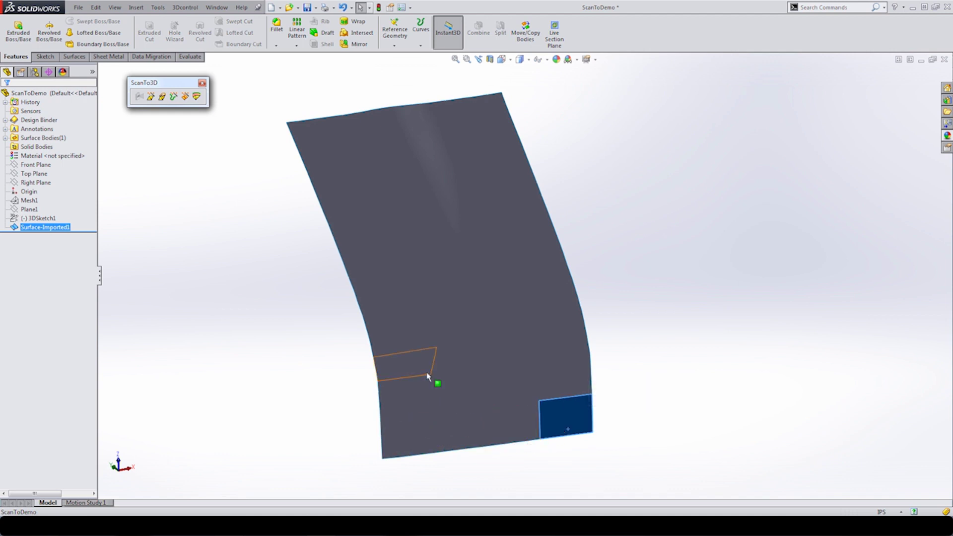
{"action": "left_click", "coordinate": [236, 321]}
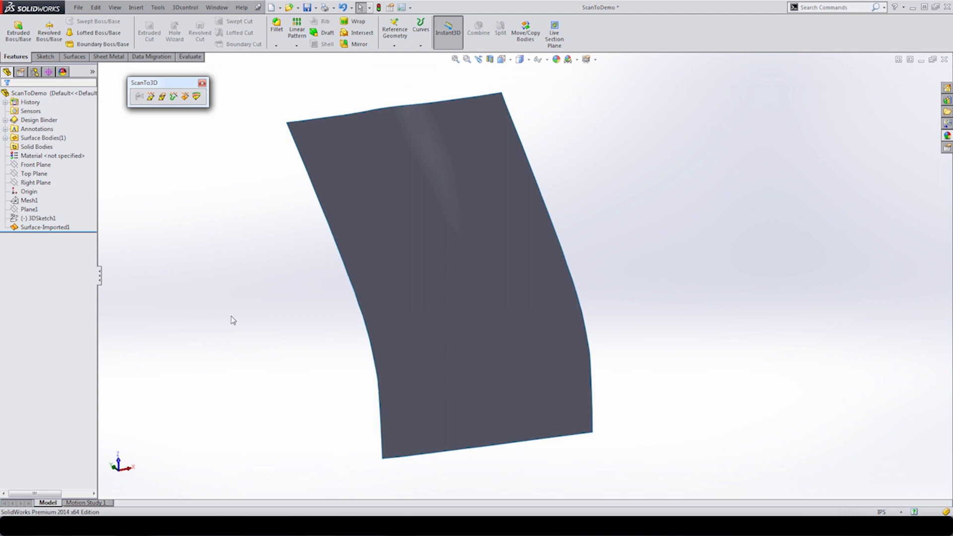
Turn on Curvature from the Evaluate tab and orbit the coloured surface to face front.
{"action": "left_click", "coordinate": [189, 57]}
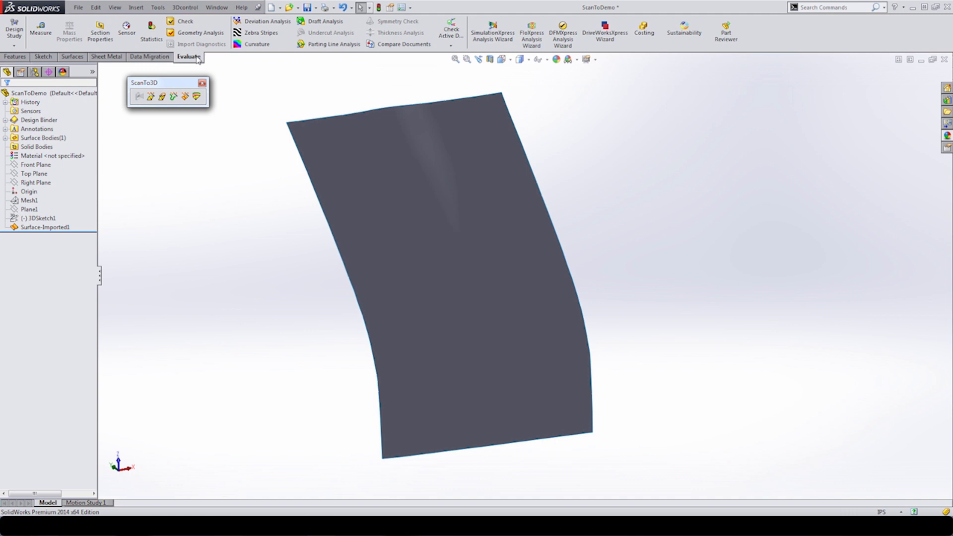
{"action": "left_click", "coordinate": [254, 43]}
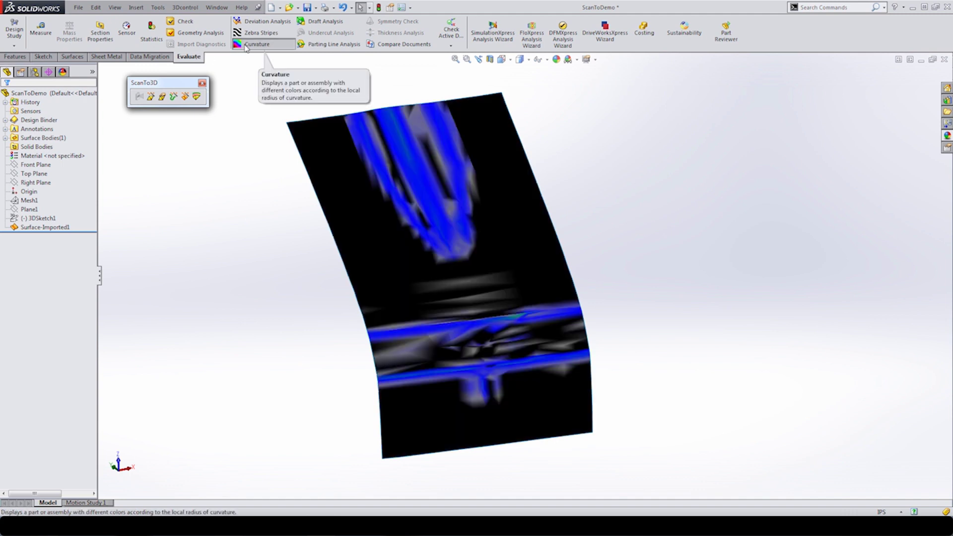
{"action": "middle_click_drag", "start_coordinate": [284, 191], "coordinate": [288, 200]}
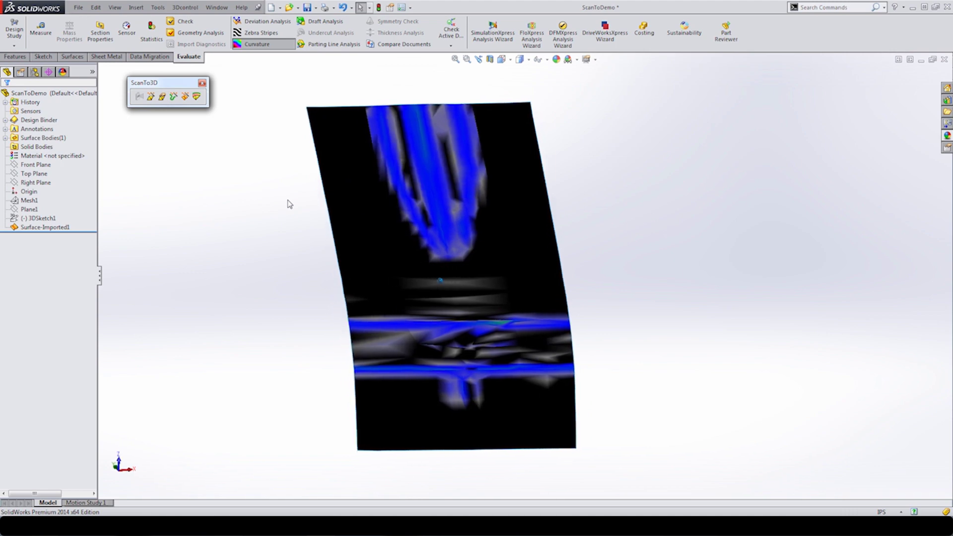
{"action": "scroll", "coordinate": [290, 204], "scroll_direction": "down", "scroll_amount": 2}
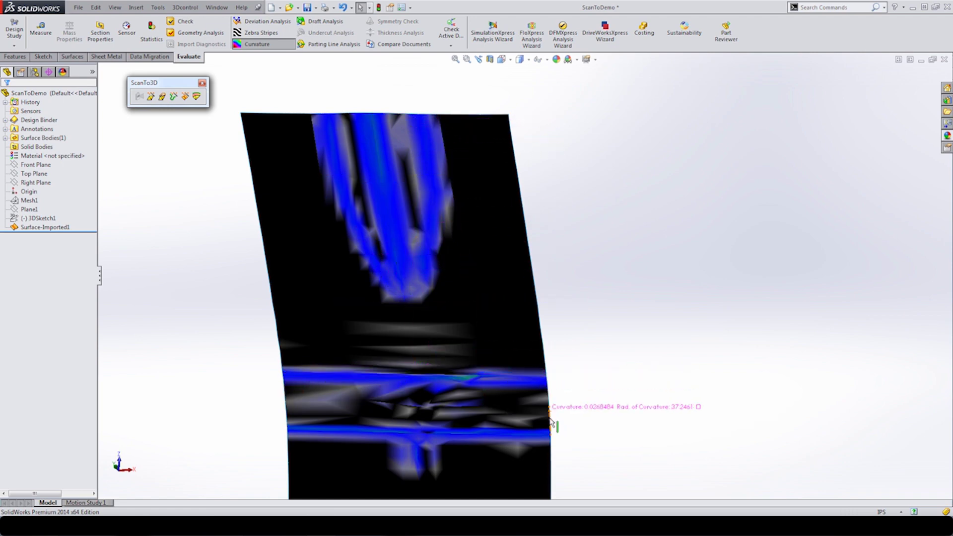
Orbit and zoom the surface, picking three faces to read their curvature values.
{"action": "middle_click_drag", "start_coordinate": [472, 453], "coordinate": [493, 381]}
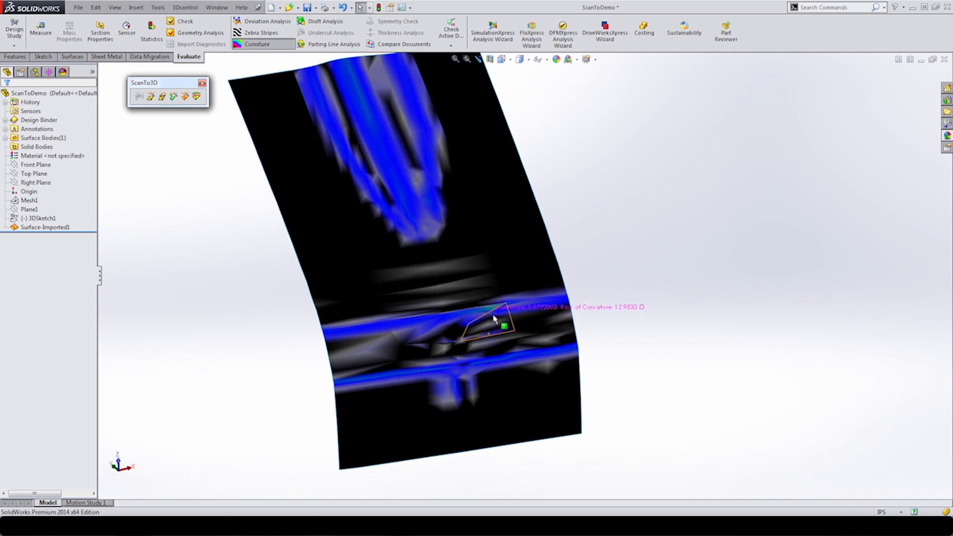
{"action": "scroll", "coordinate": [485, 323], "scroll_direction": "down", "scroll_amount": 6}
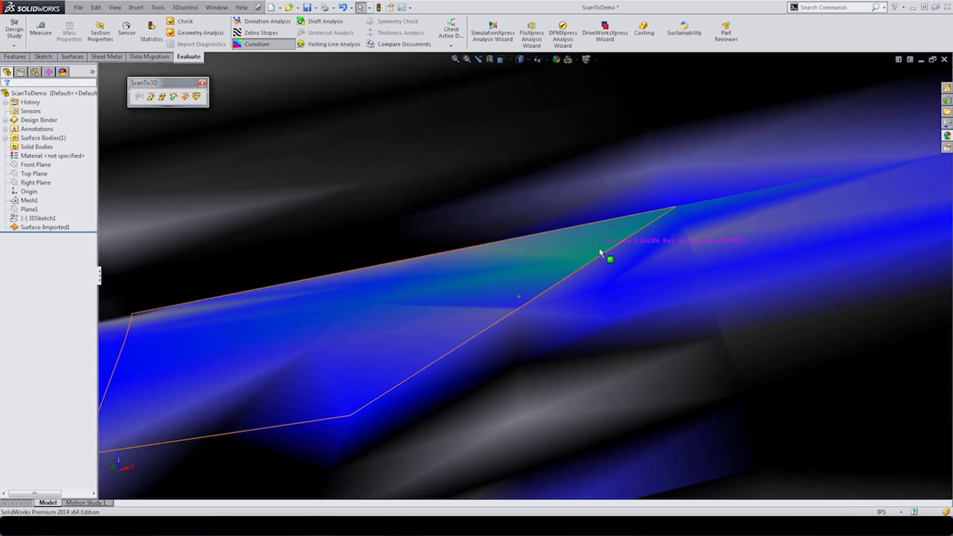
{"action": "scroll", "coordinate": [615, 258], "scroll_direction": "up", "scroll_amount": 5}
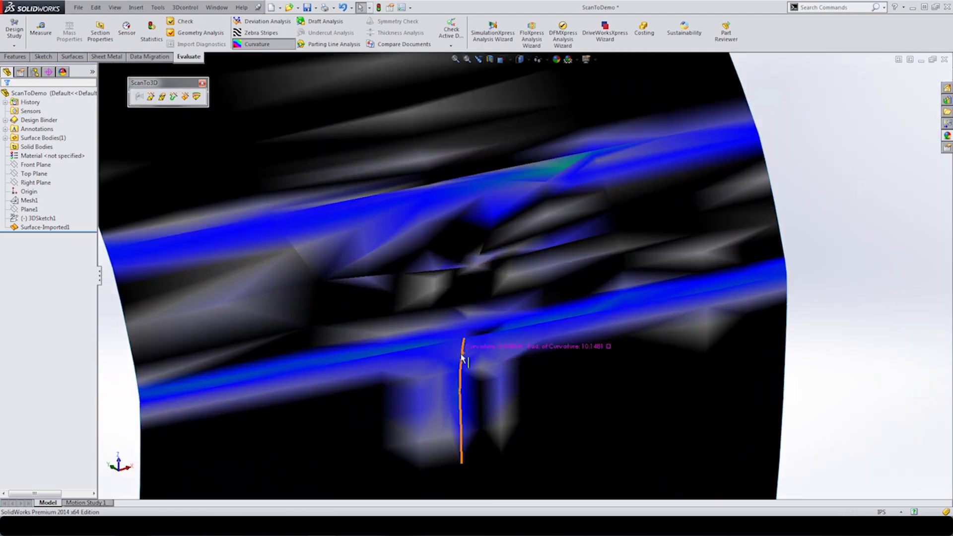
{"action": "scroll", "coordinate": [440, 387], "scroll_direction": "up", "scroll_amount": 5}
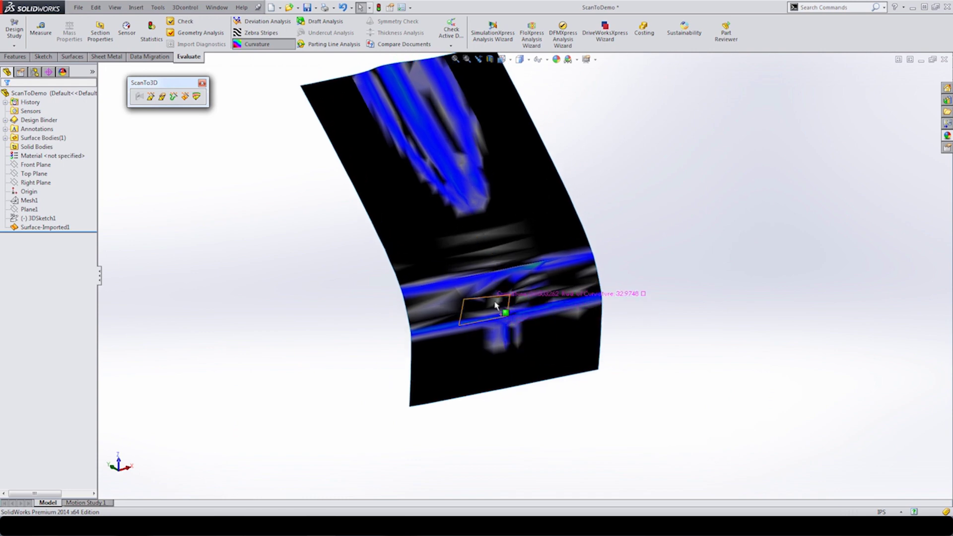
{"action": "scroll", "coordinate": [511, 297], "scroll_direction": "down", "scroll_amount": 10}
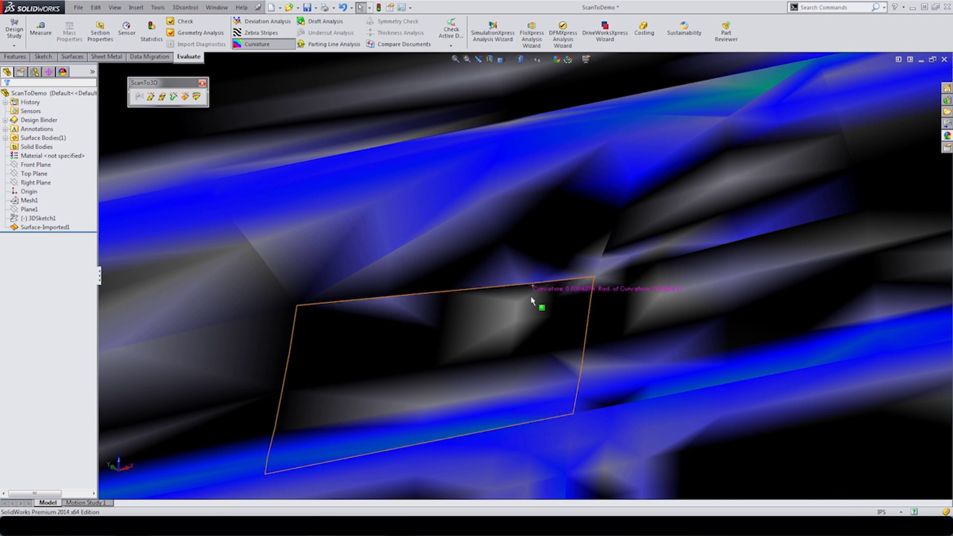
{"action": "left_click", "coordinate": [756, 232]}
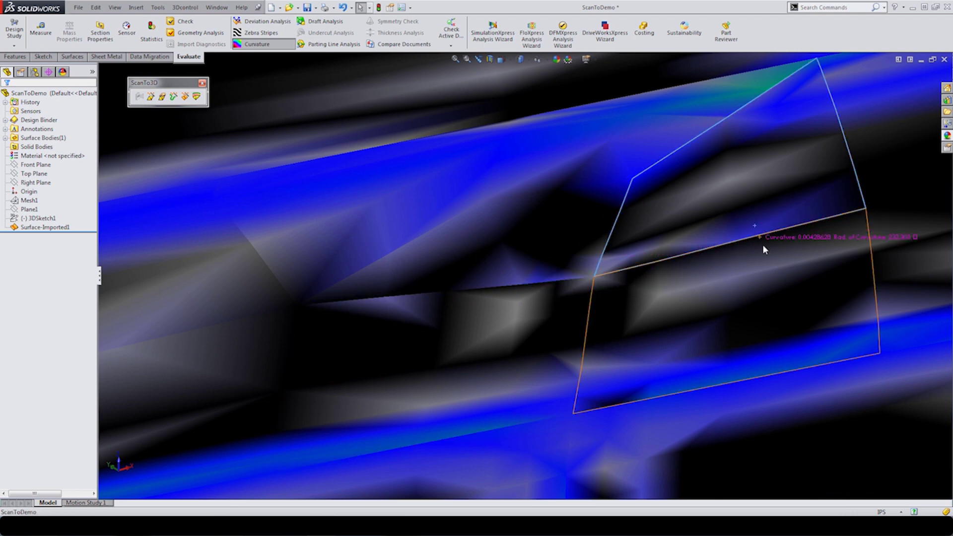
{"action": "left_click", "coordinate": [537, 278]}
{"action": "left_click", "coordinate": [512, 295]}
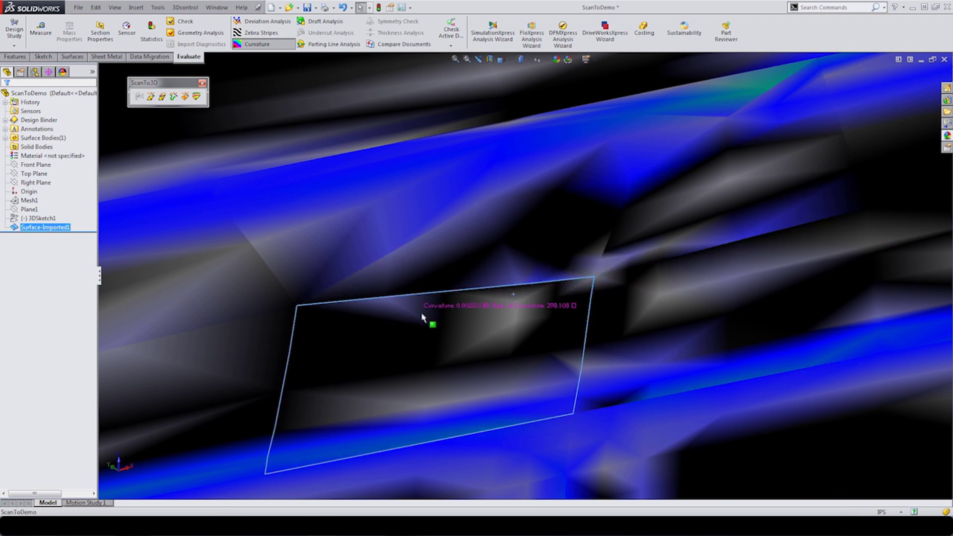
Rotate the surface once more, then switch off the curvature map and clear selection.
{"action": "scroll", "coordinate": [534, 314], "scroll_direction": "up", "scroll_amount": 4}
{"action": "scroll", "coordinate": [536, 317], "scroll_direction": "up", "scroll_amount": 3}
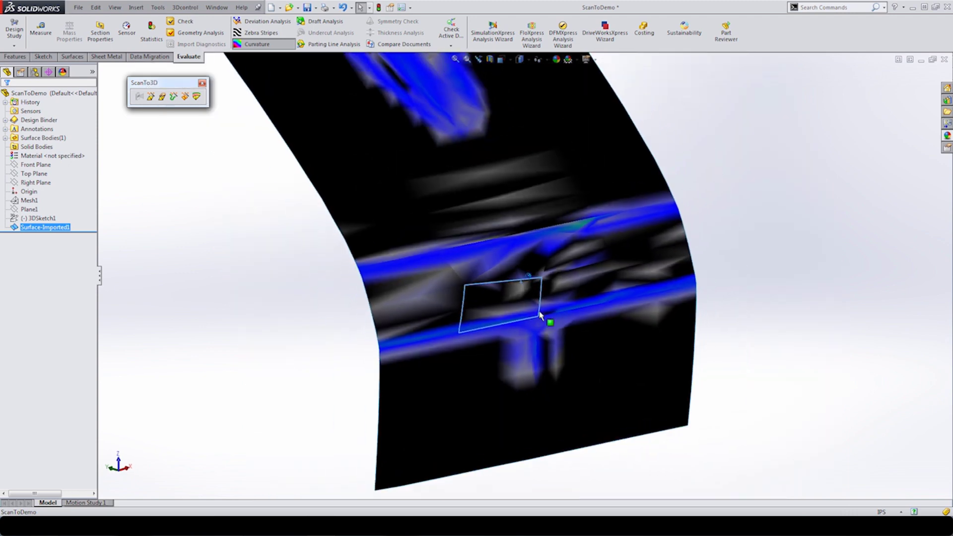
{"action": "key", "text": "Left"}
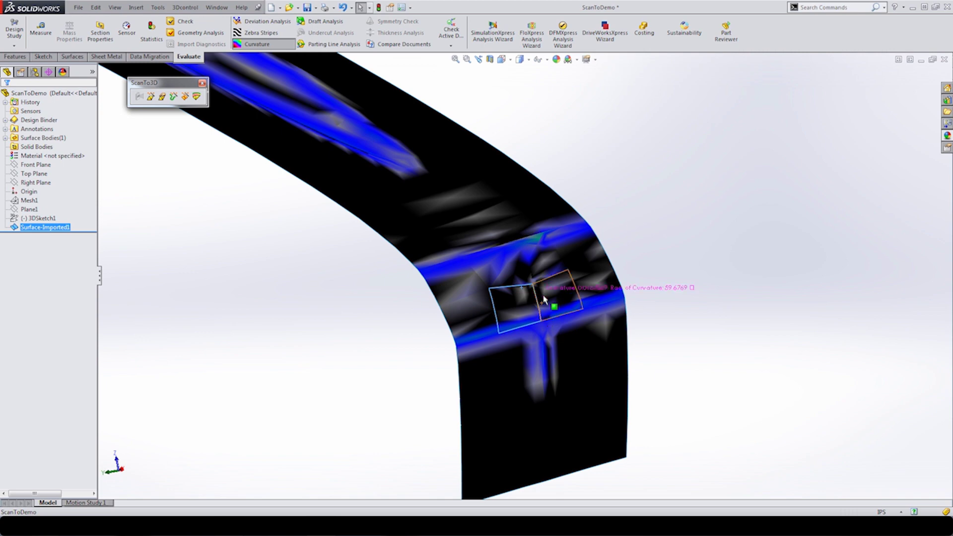
{"action": "left_click", "coordinate": [257, 44]}
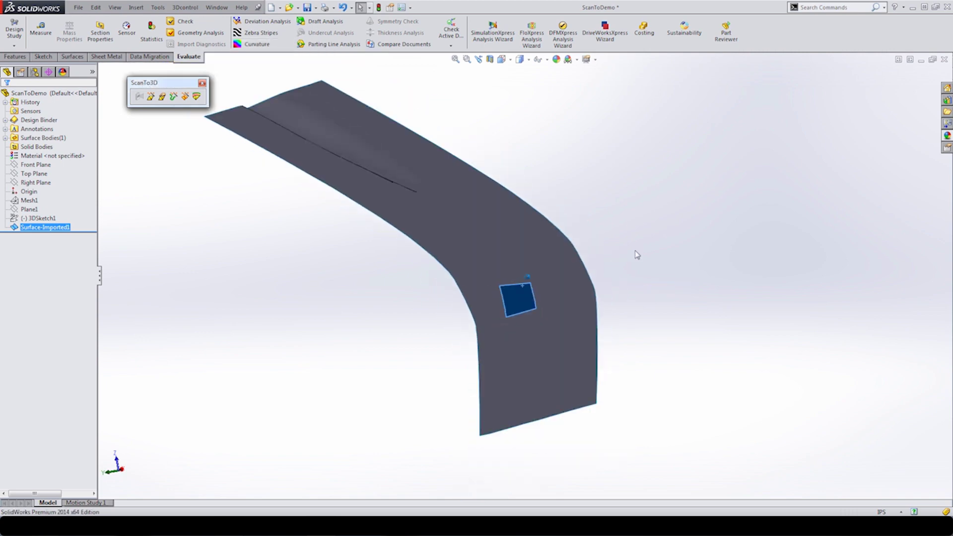
{"action": "left_click", "coordinate": [698, 246]}
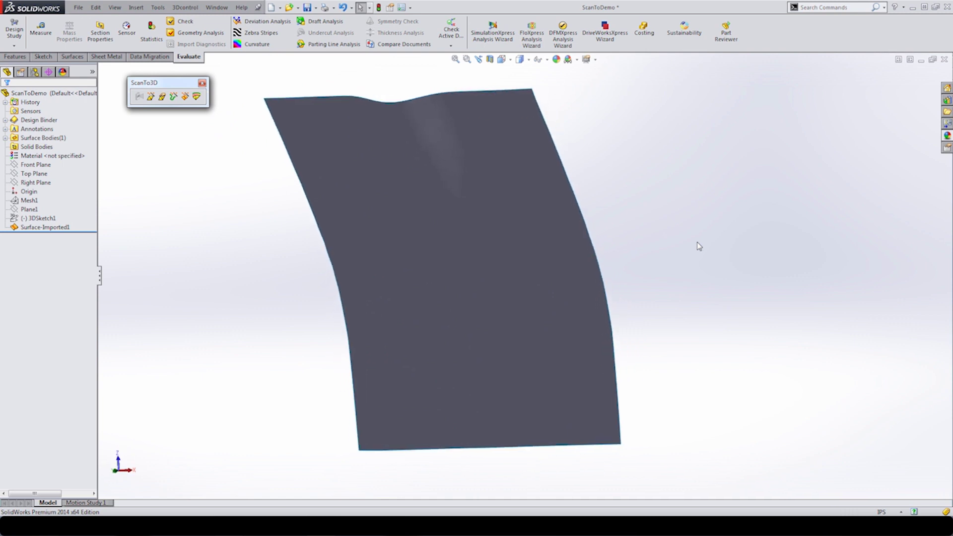
Save the part as a new file named 'ScanToDemo Automatic'.
{"action": "left_click", "coordinate": [316, 8]}
{"action": "left_click", "coordinate": [324, 29]}
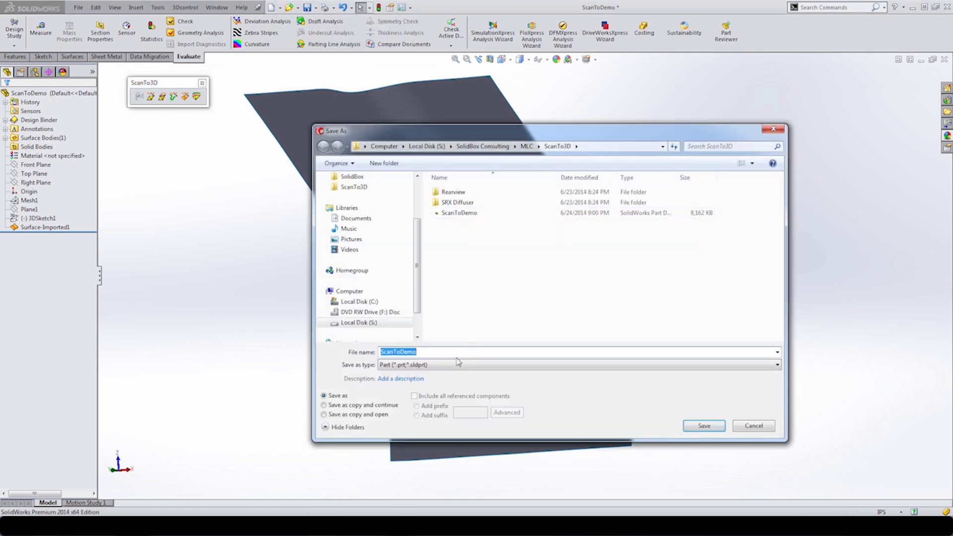
{"action": "left_click", "coordinate": [457, 355]}
{"action": "type", "text": "Automatic"}
{"action": "key", "text": "Return"}
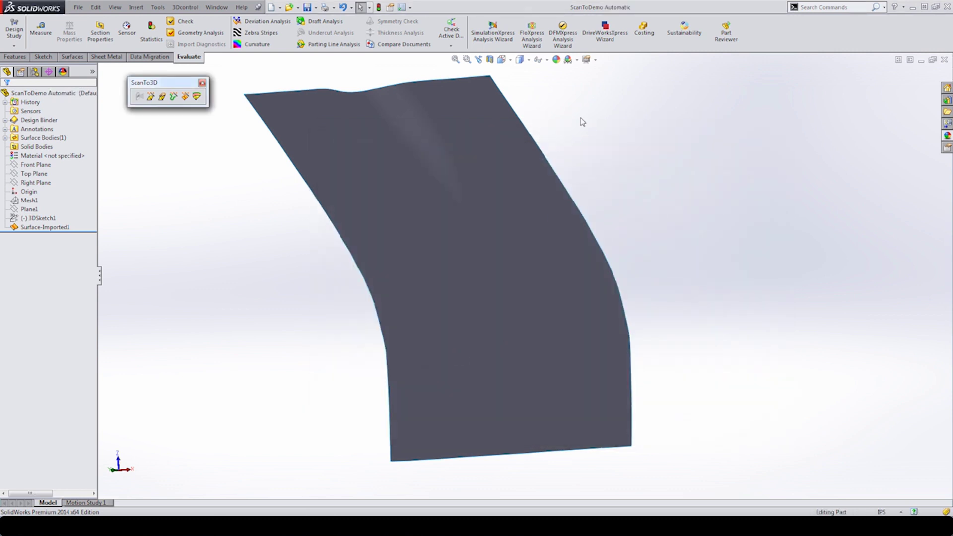
{"action": "left_click", "coordinate": [28, 201]}
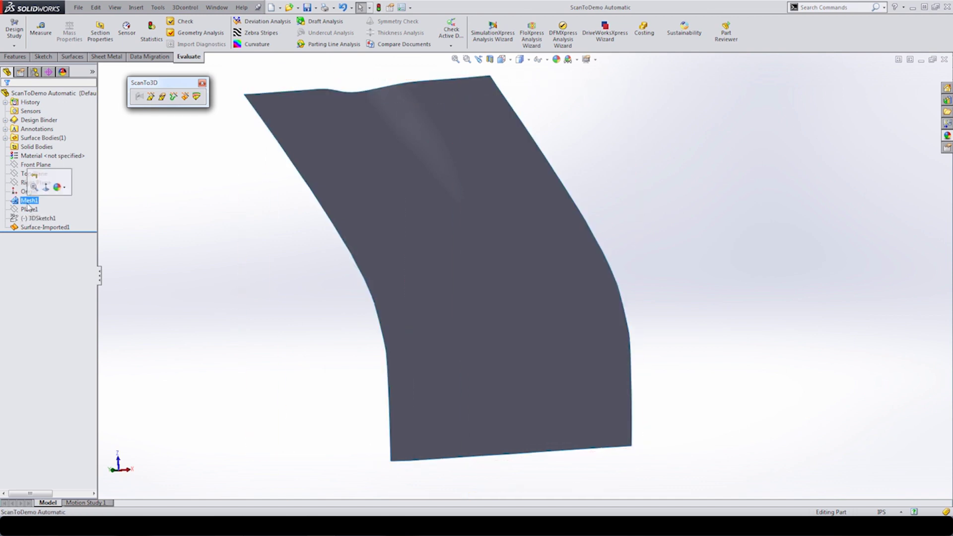
{"action": "right_click", "coordinate": [25, 202]}
{"action": "left_click", "coordinate": [177, 213]}
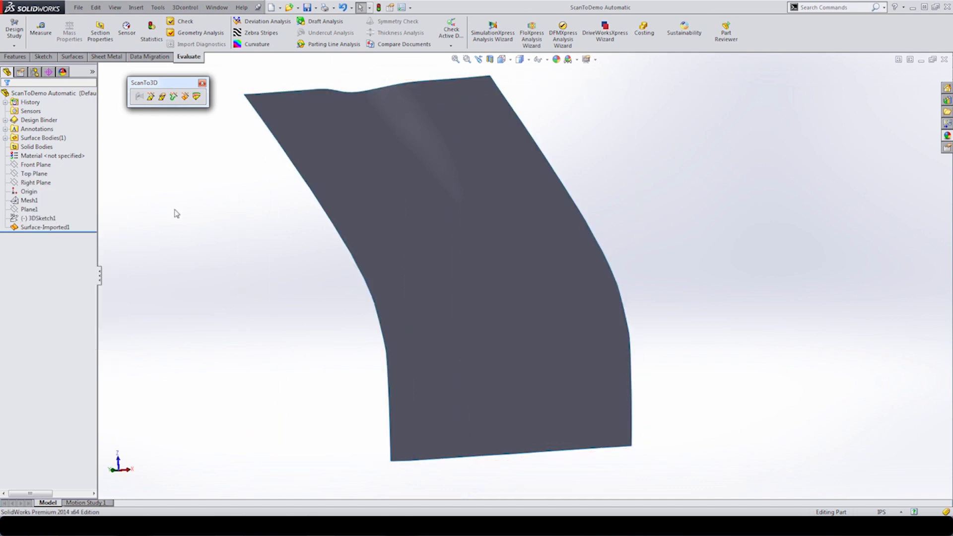
{"action": "left_click", "coordinate": [30, 227]}
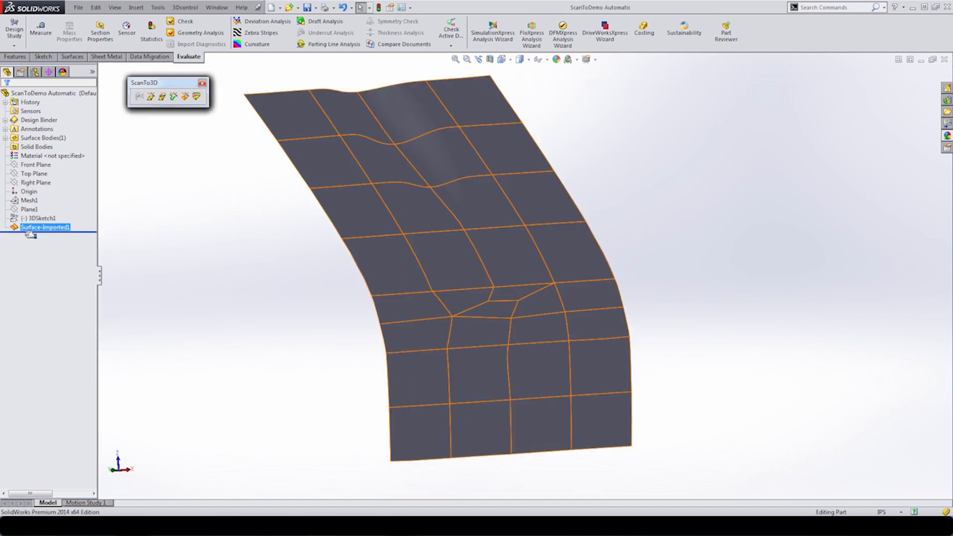
{"action": "left_click", "coordinate": [35, 193]}
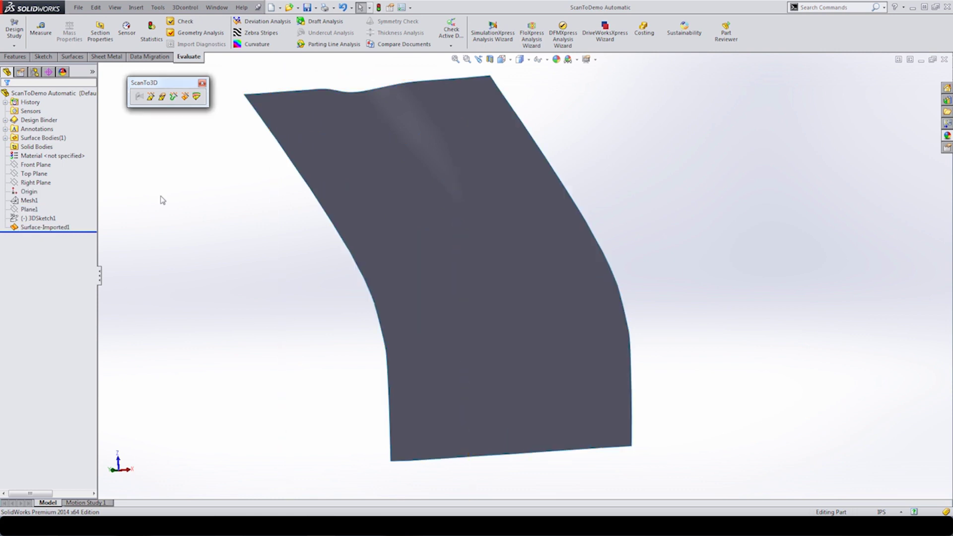